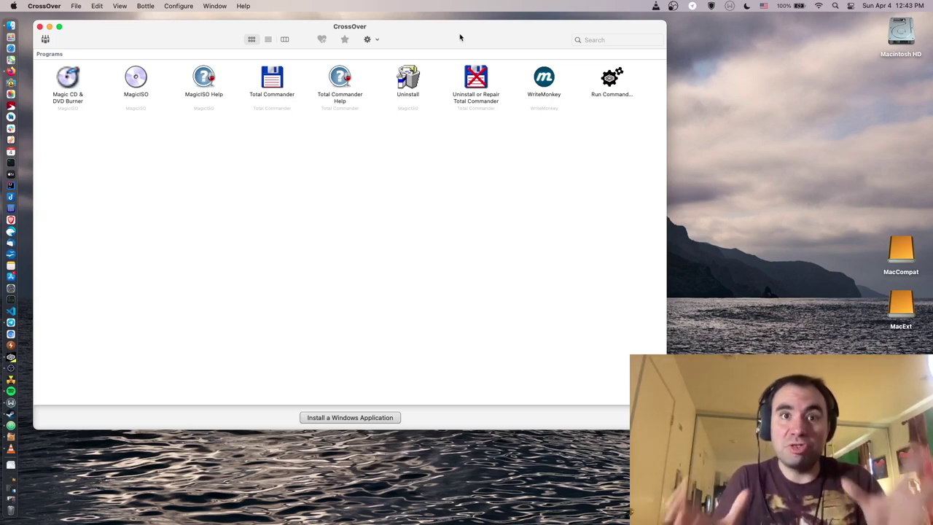
- Launch MagicISO, continue past its unregistered-version notice and allow it to access files in the Desktop folder
drag(460, 38, 478, 52)
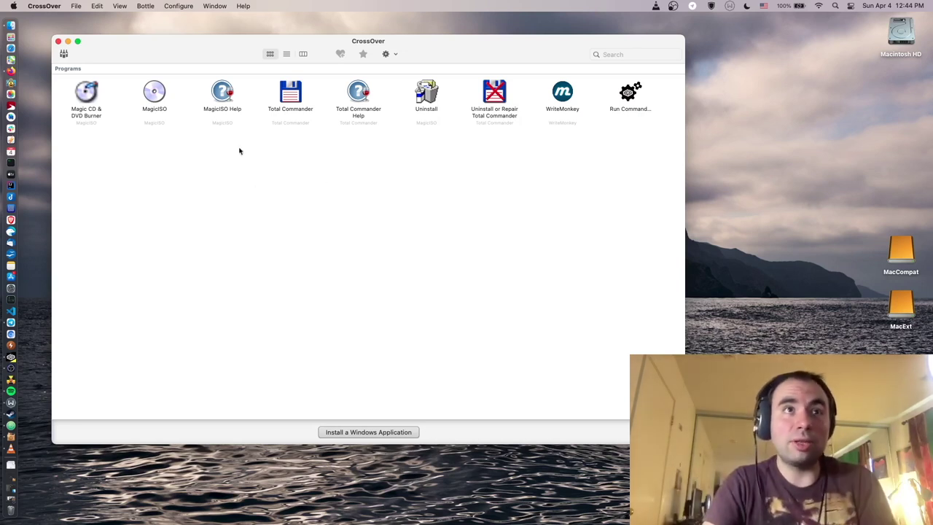
double_click(155, 89)
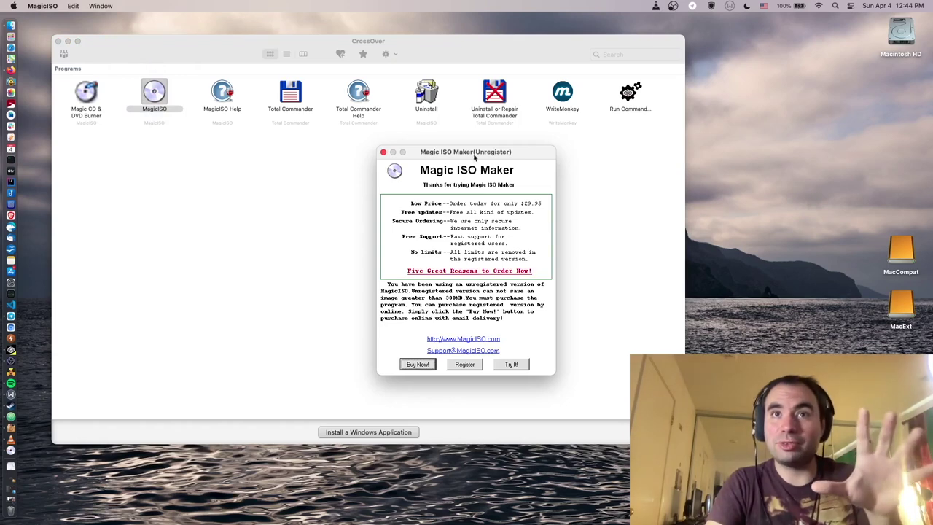
click(389, 358)
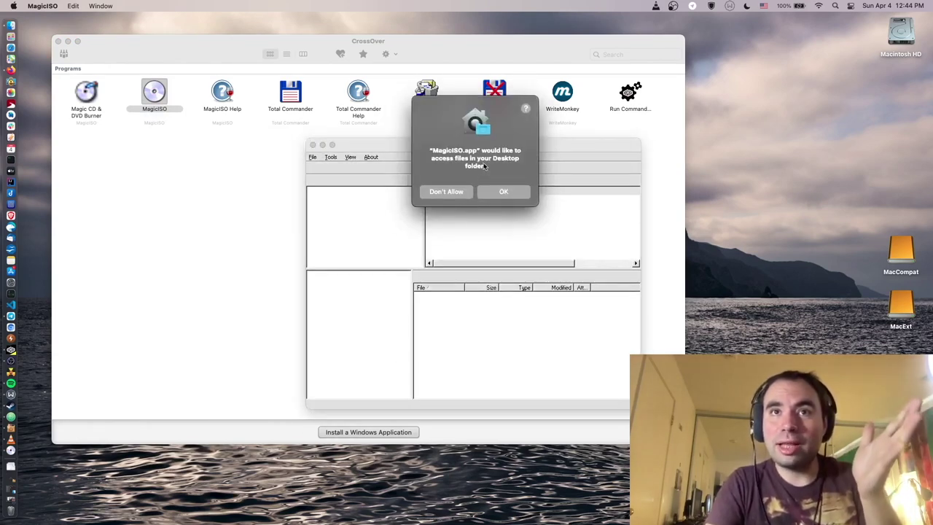
click(510, 194)
- Move the Magic ISO Maker window aside and close it
drag(508, 141, 355, 134)
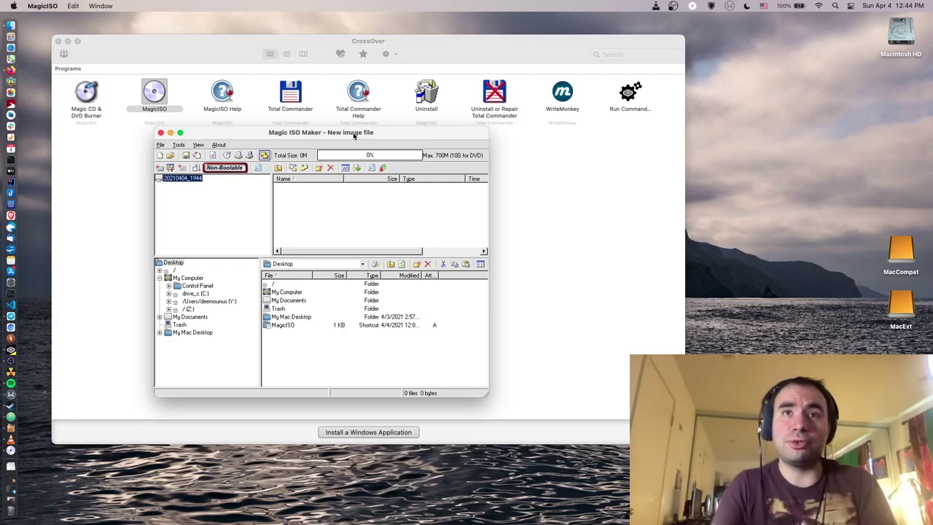
drag(354, 135, 324, 134)
click(154, 132)
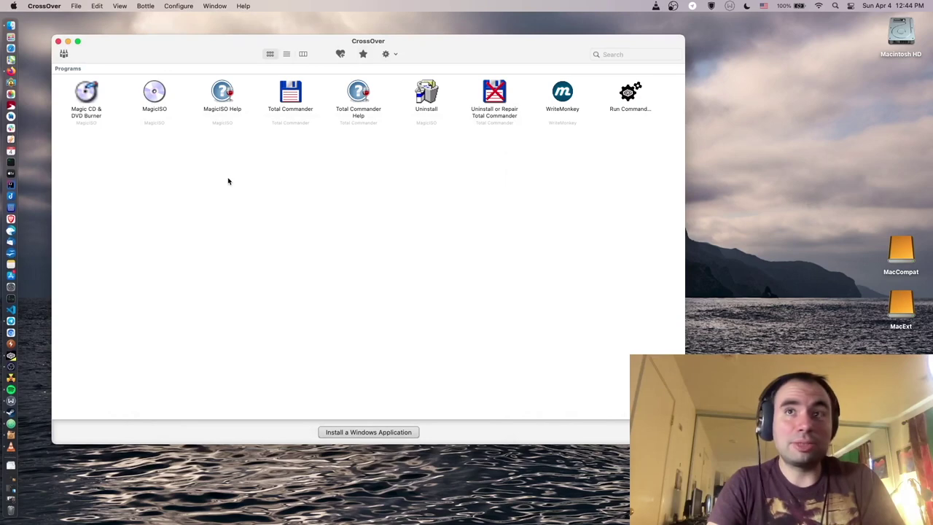
- Launch WriteMonkey, try it by writing "Testing! Subscribe to my channel!" on the blank page, and quit it
double_click(562, 93)
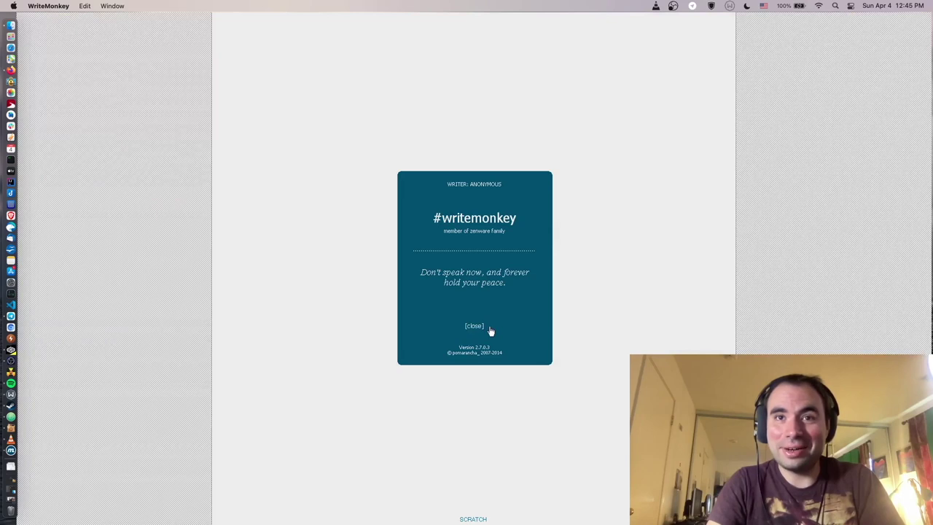
click(479, 326)
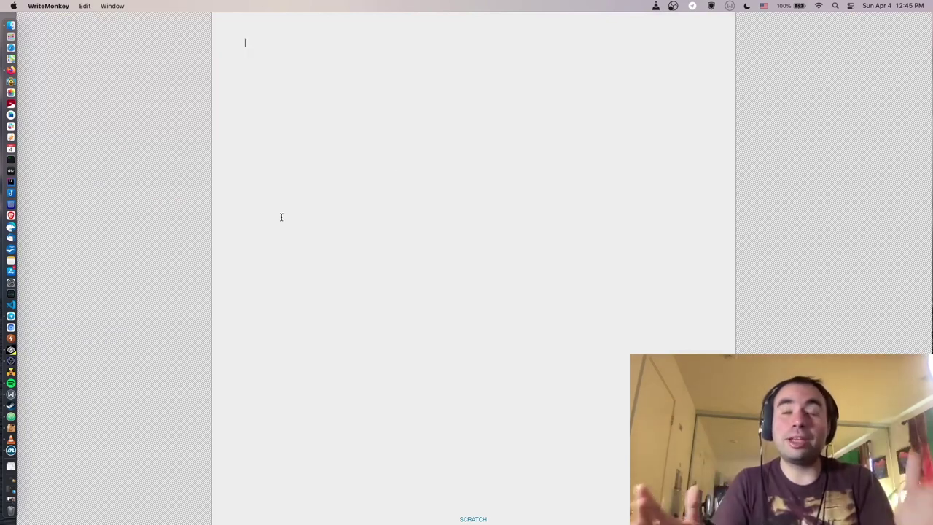
text(Testing! Subscribe t)
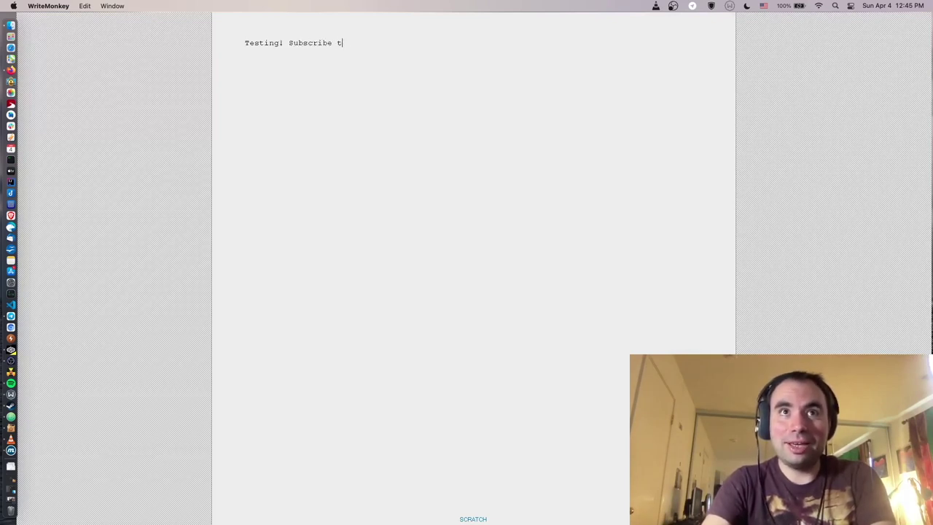
text(o my channel!)
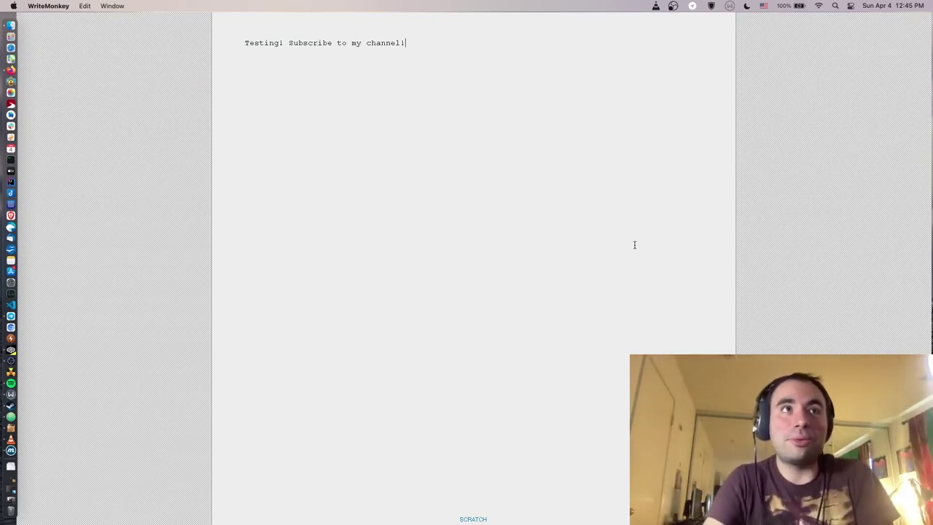
click(68, 7)
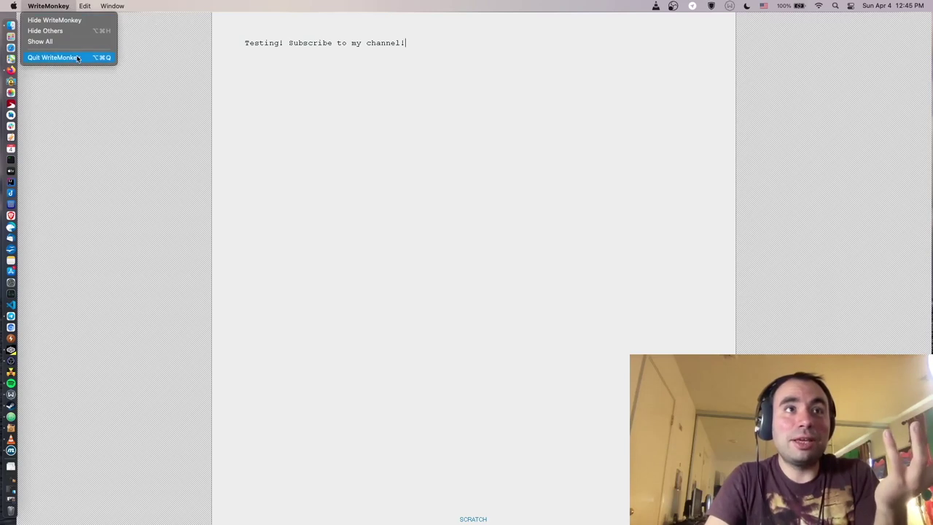
click(77, 58)
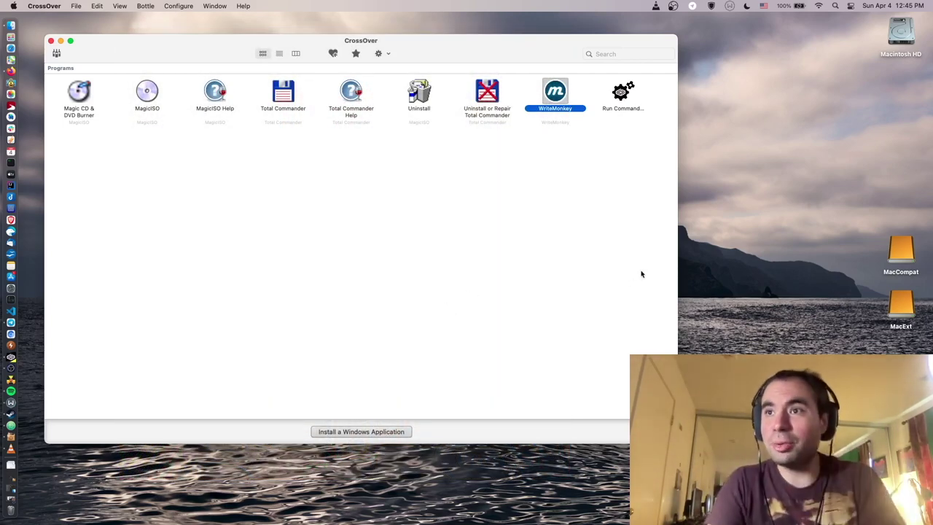
- Open the CrossOver Bottles folder on the MacExt drive and move its window over the CrossOver window
double_click(901, 305)
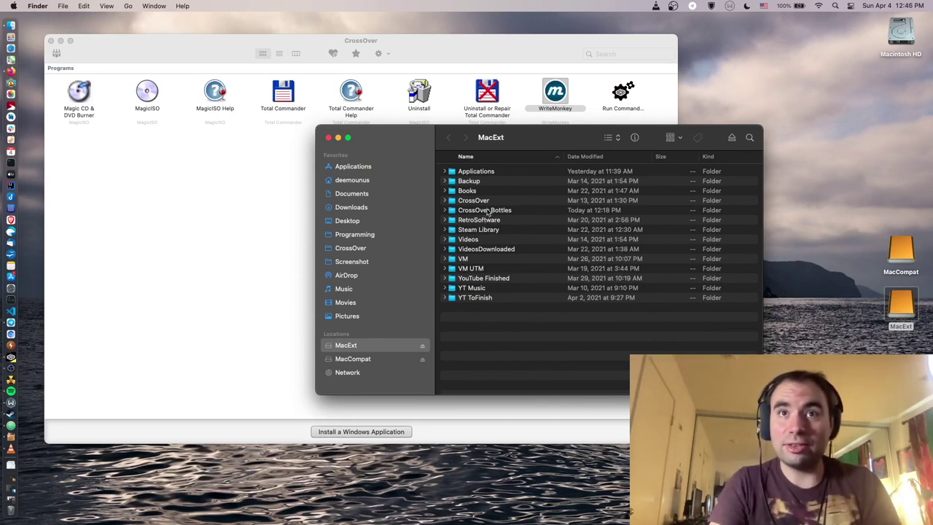
double_click(486, 210)
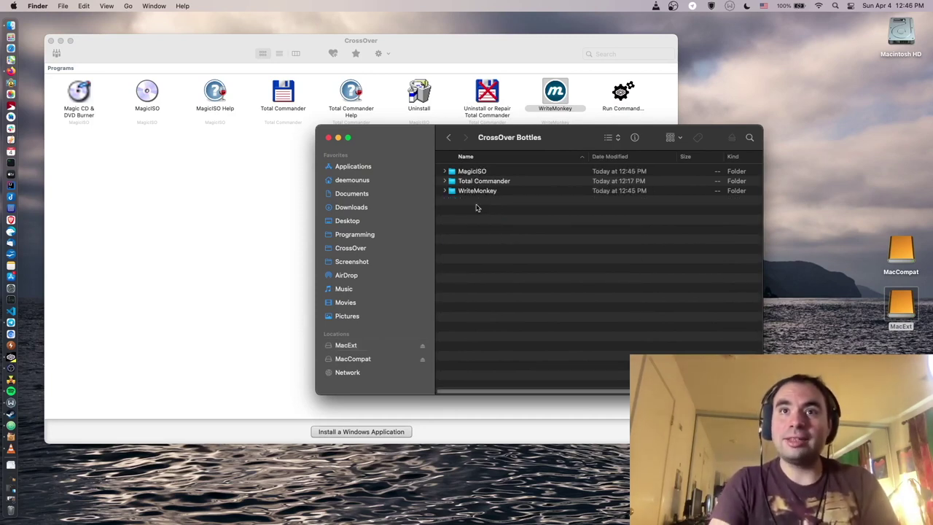
drag(492, 132, 398, 140)
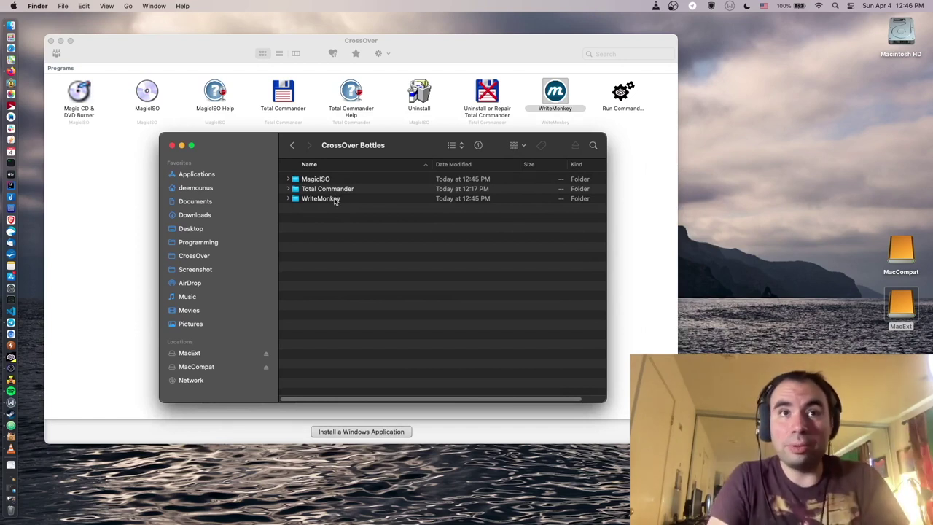
- Browse the WriteMonkey bottle down to the windows folder inside drive_c
double_click(335, 199)
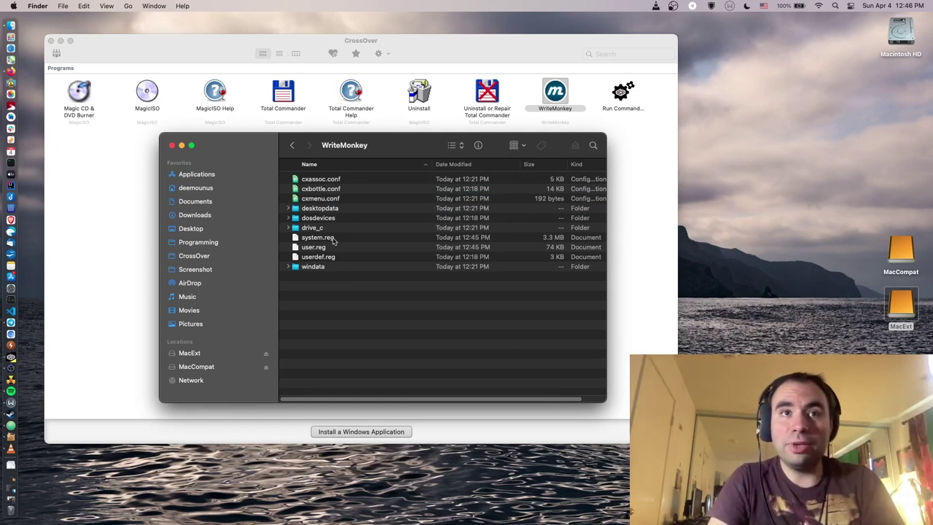
double_click(322, 228)
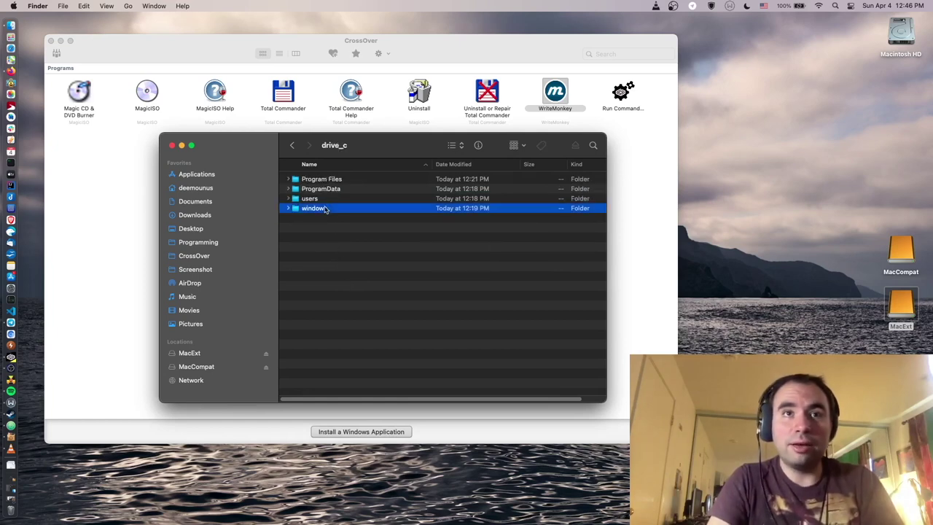
double_click(326, 209)
scroll(369, 242, down, 3)
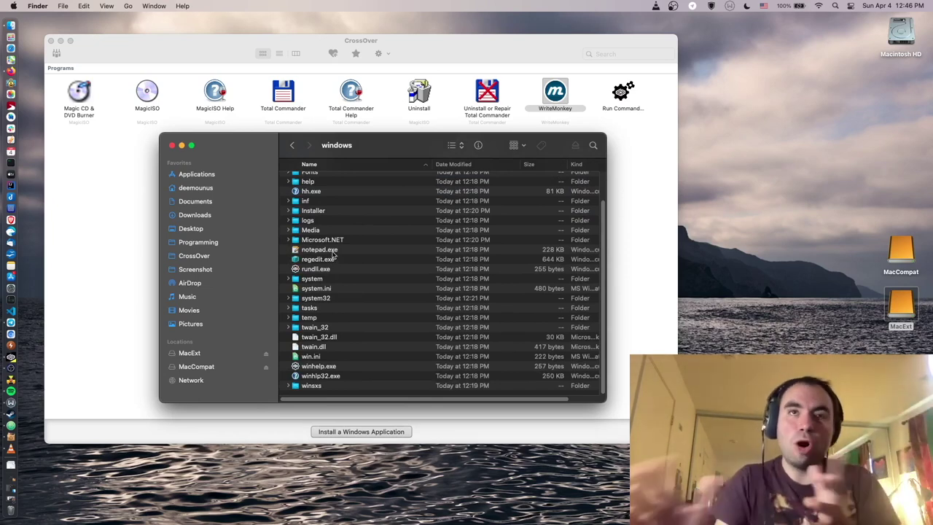
- Return to the CrossOver Bottles folder and check the MagicISO bottle folder's size in its info window
drag(389, 141, 375, 138)
key(cmd+[)
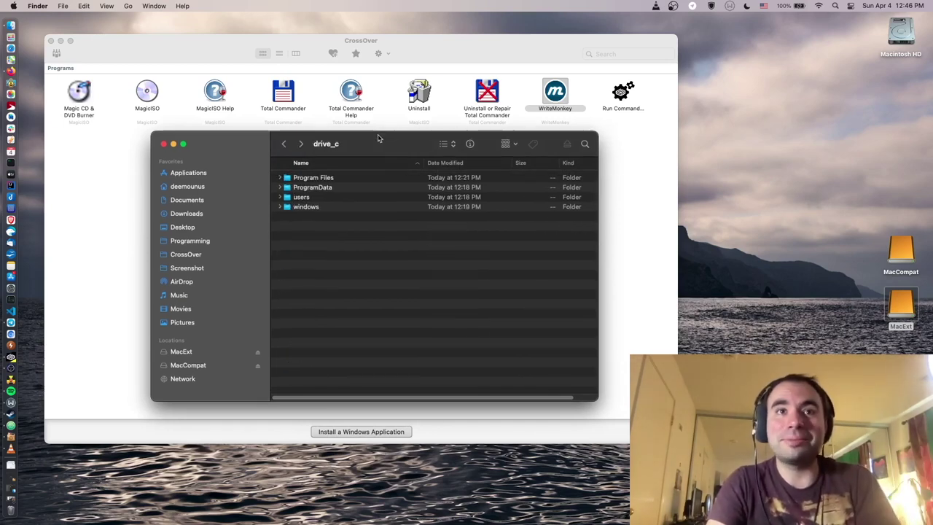
key(cmd+[)
click(309, 180)
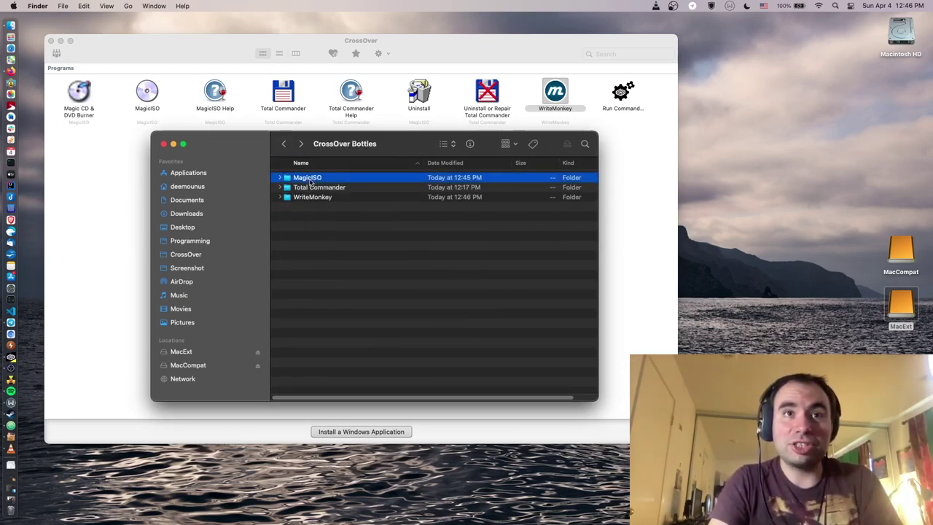
right_click(311, 180)
click(336, 219)
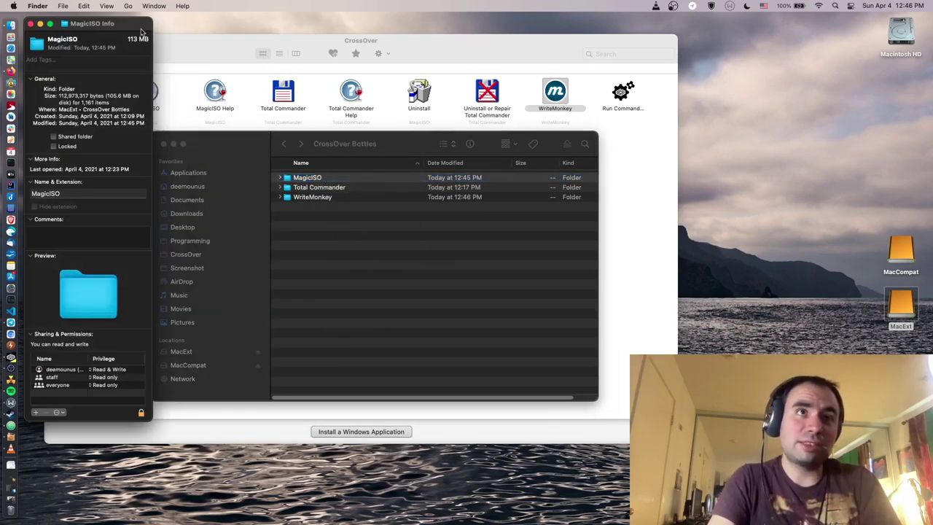
drag(144, 27, 285, 69)
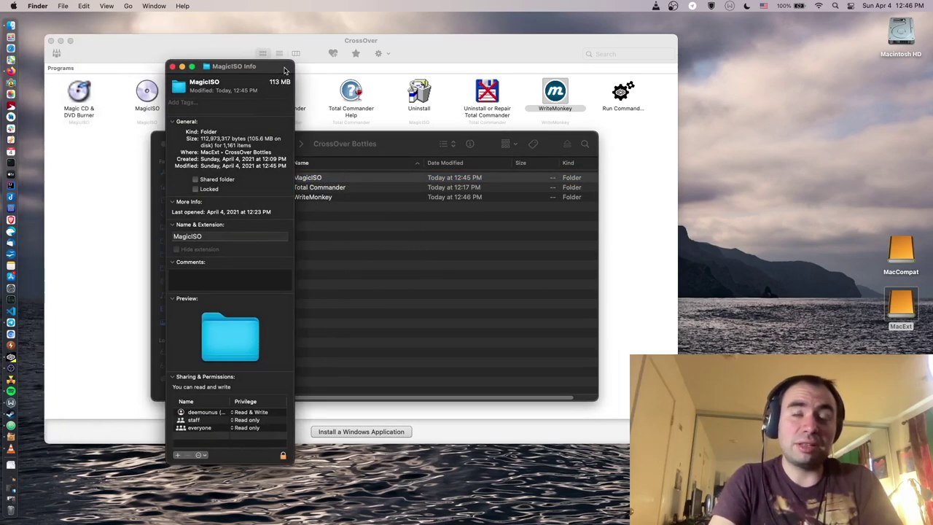
click(173, 67)
drag(384, 142, 372, 145)
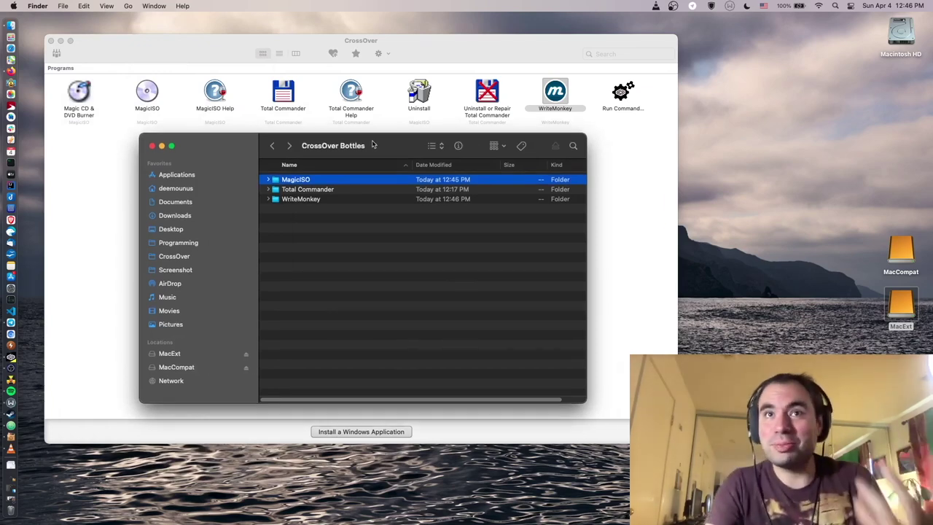
- Switch to the AppCleaner window
key(super+Tab)
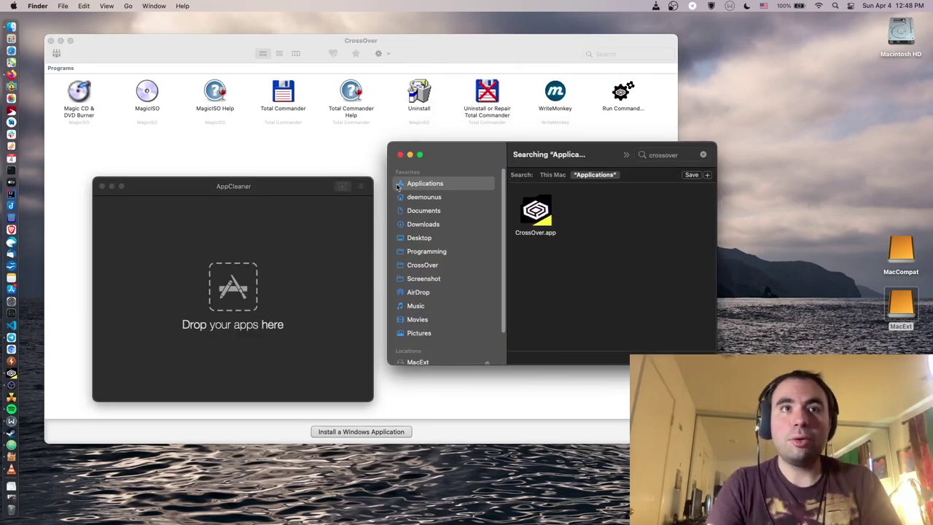
drag(270, 191, 264, 191)
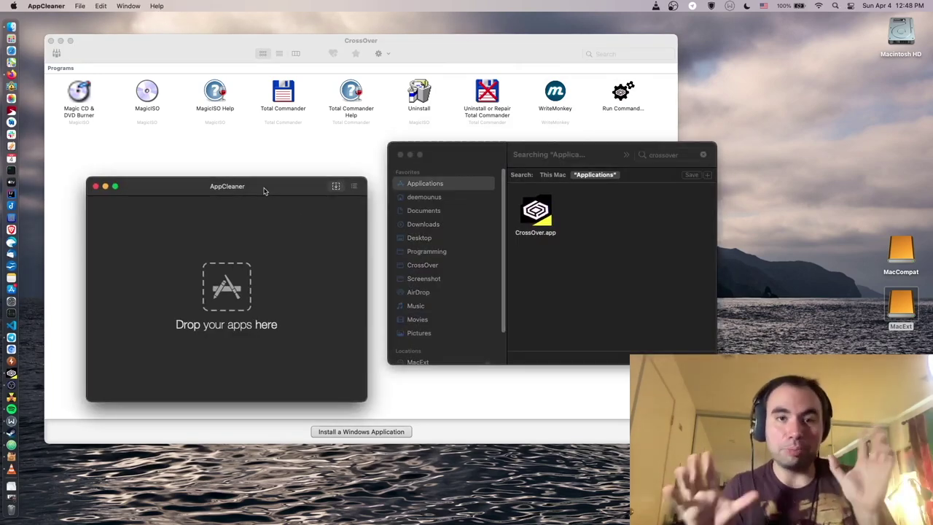
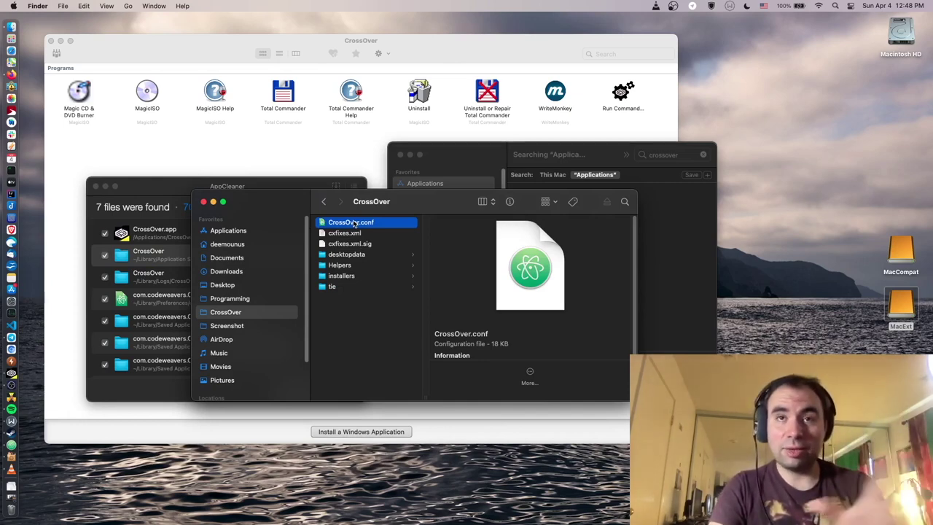
- Open CrossOver.conf from the CrossOver support folder in Atom and skim through its settings sections
double_click(355, 223)
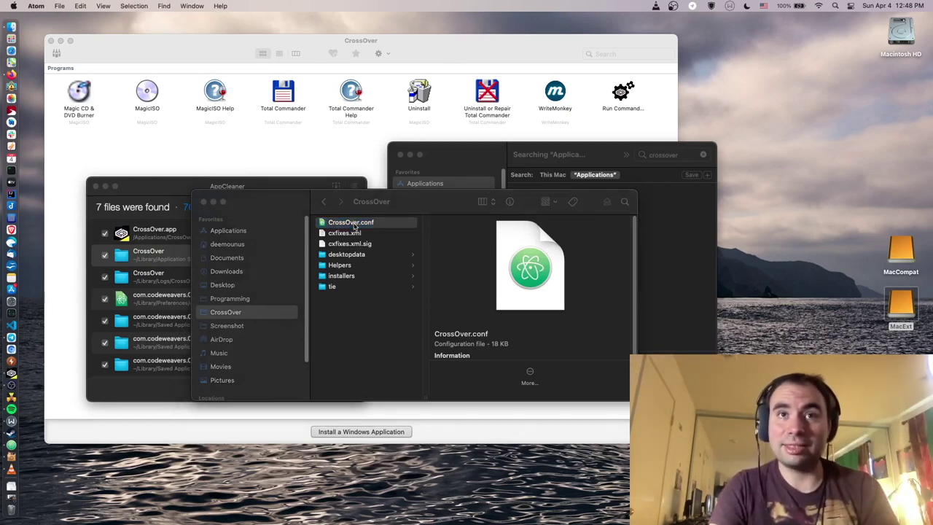
scroll(368, 179, down, 10)
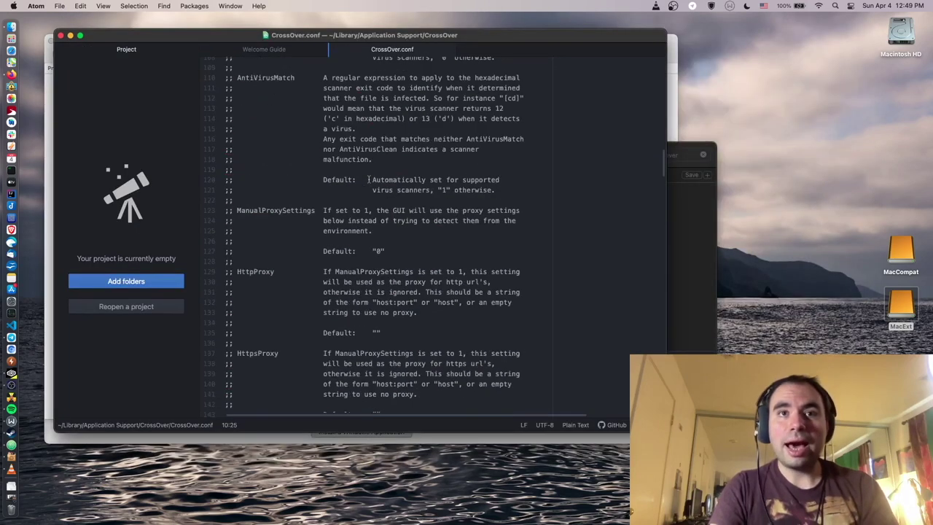
scroll(368, 179, down, 20)
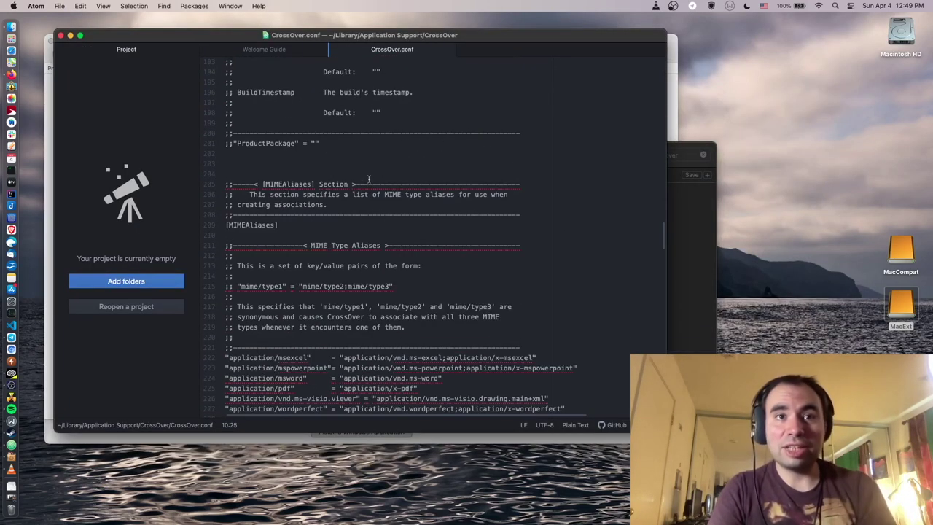
scroll(368, 179, down, 5)
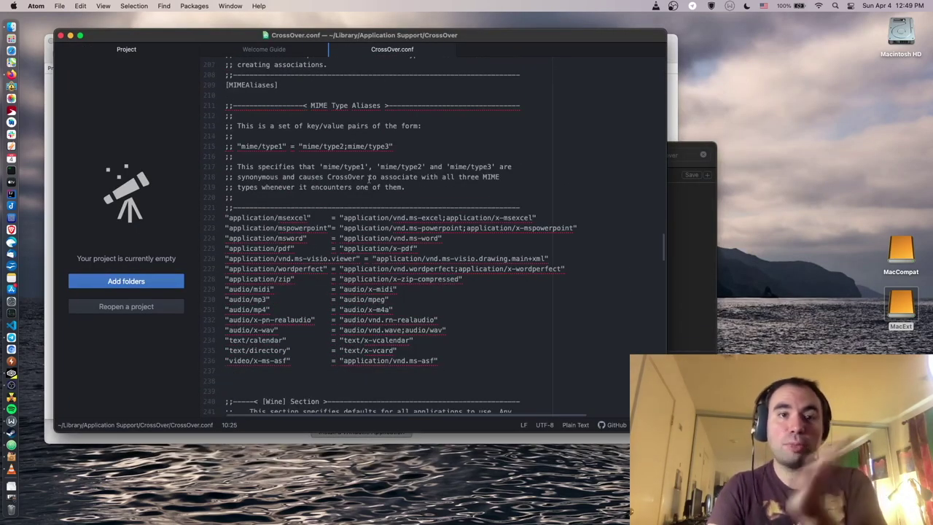
scroll(369, 178, down, 2)
scroll(369, 178, up, 20)
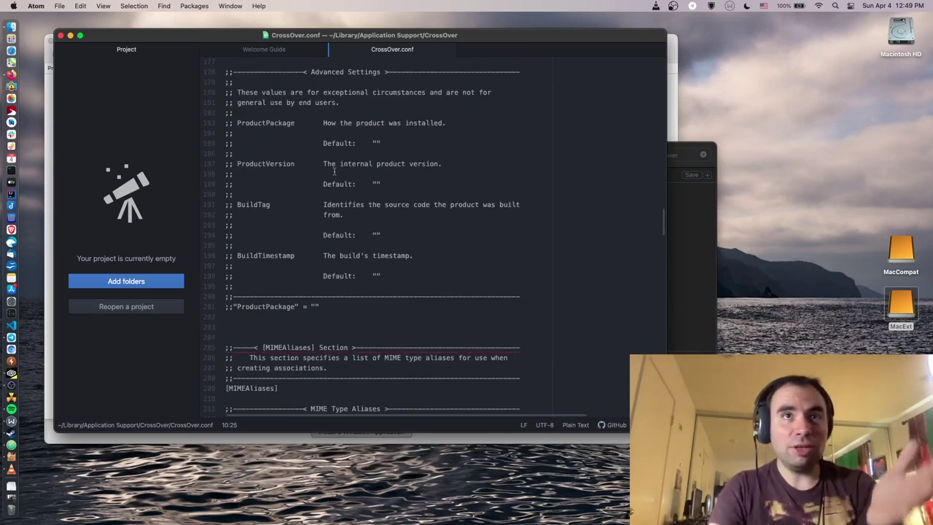
scroll(333, 170, up, 20)
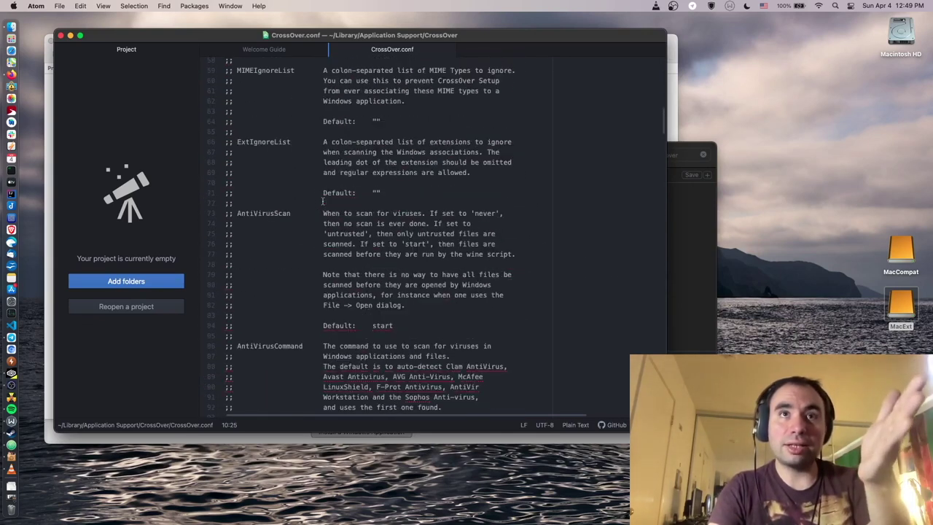
scroll(323, 202, up, 15)
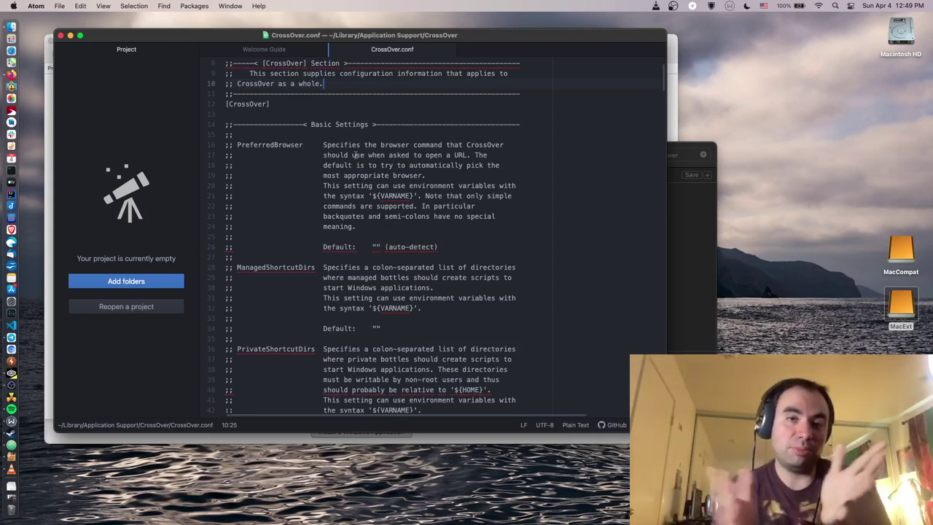
- Place the text cursor in the [EnvironmentVariables] line of CrossOver.conf, at the end of the first BottleDefaults settings block
scroll(278, 233, down, 20)
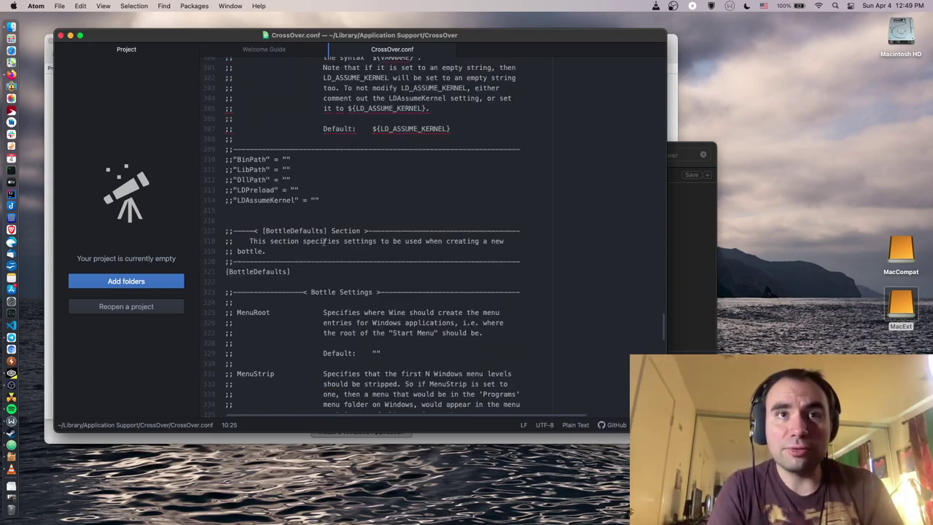
scroll(335, 277, down, 5)
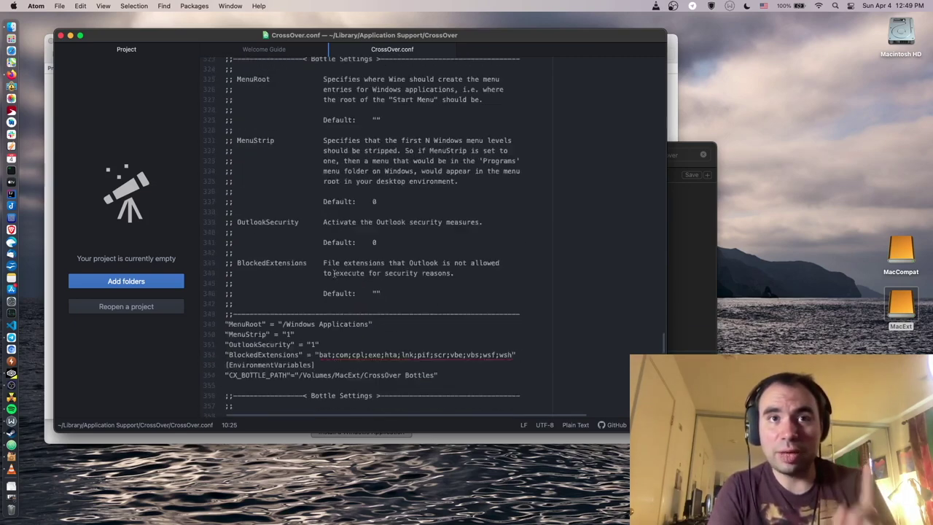
click(245, 271)
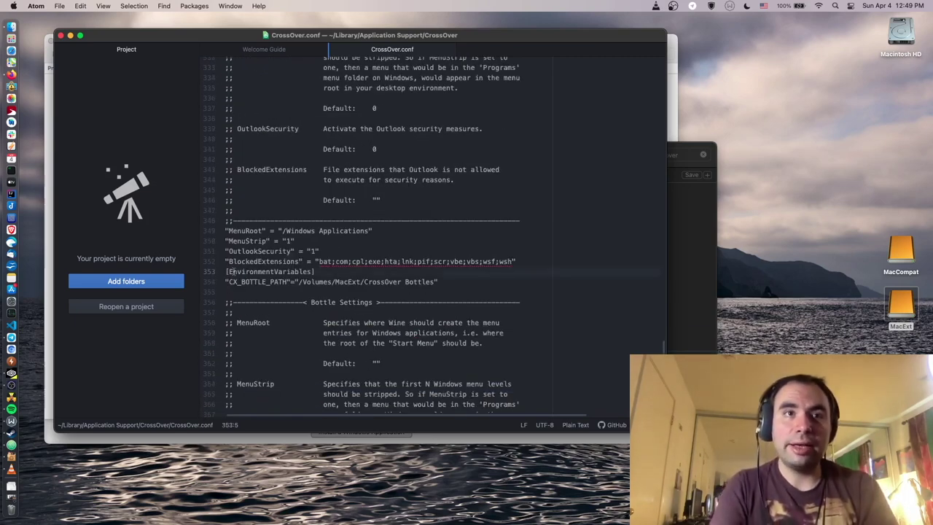
- Point out the [EnvironmentVariables] header and the CX_BOTTLE_PATH path "/Volumes/MacExt/CrossOver Bottles" in CrossOver.conf
double_click(238, 281)
click(327, 281)
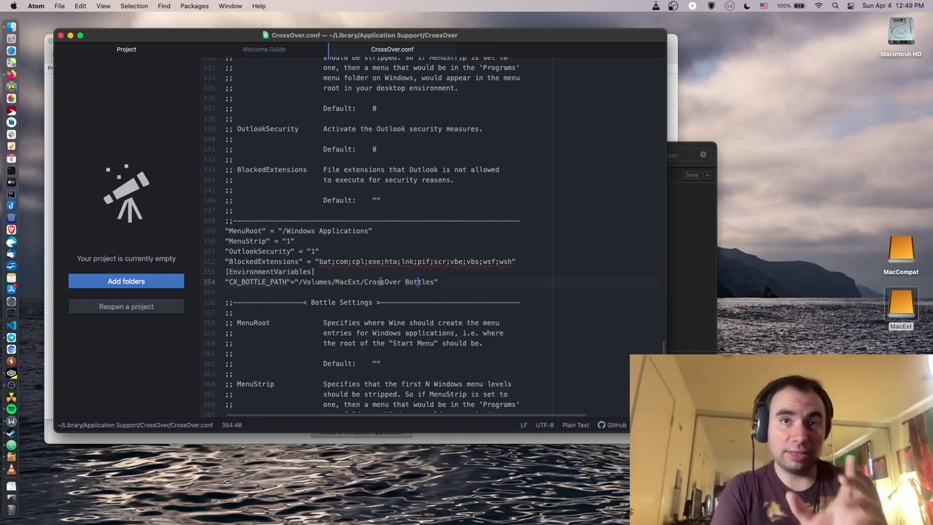
drag(378, 281, 417, 282)
click(413, 281)
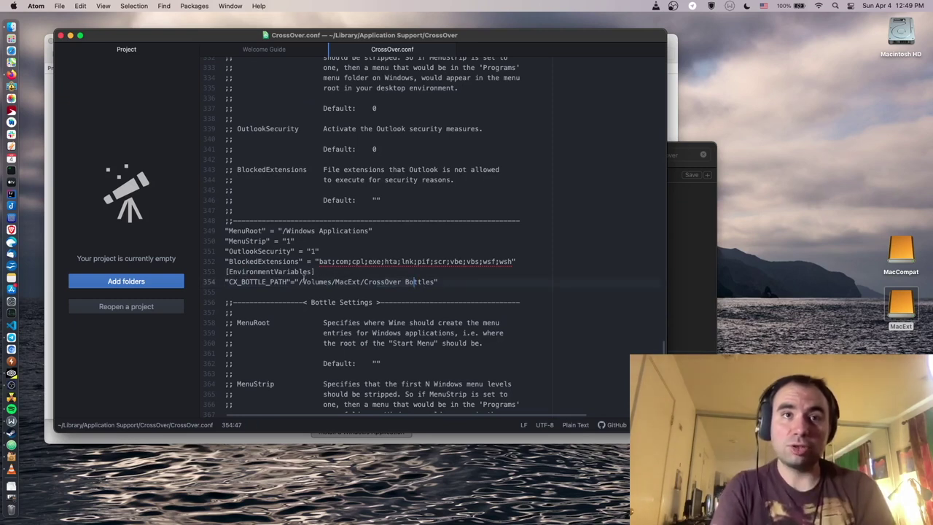
click(444, 281)
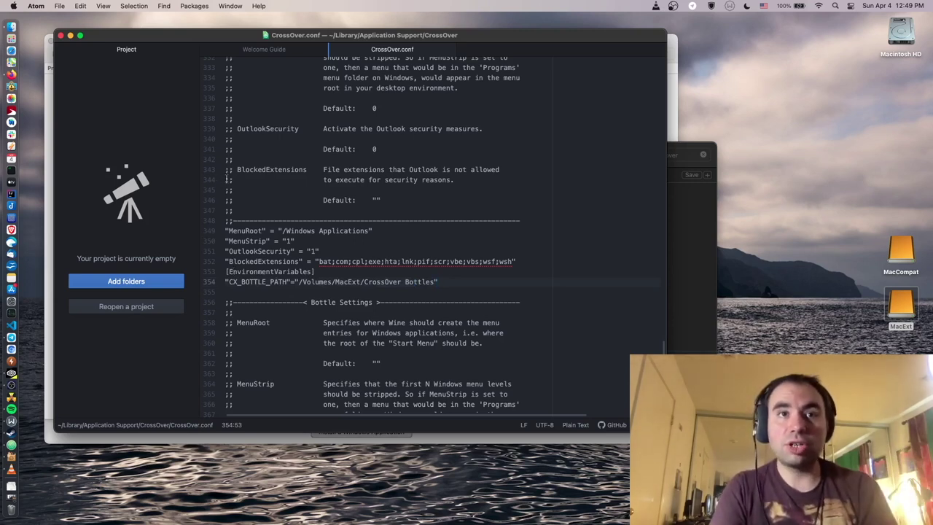
drag(312, 281, 407, 282)
click(407, 281)
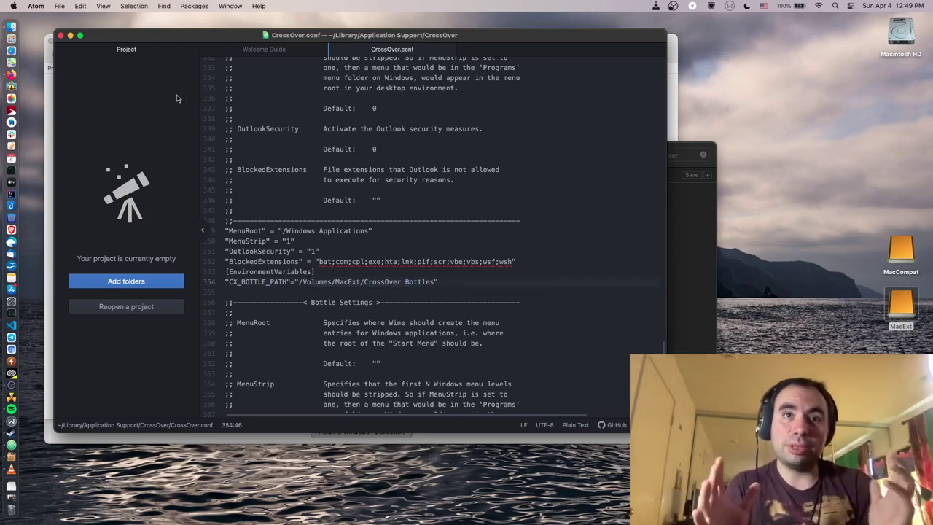
- Close the CrossOver.conf editor window and dismiss the CrossOver support folder window
click(60, 35)
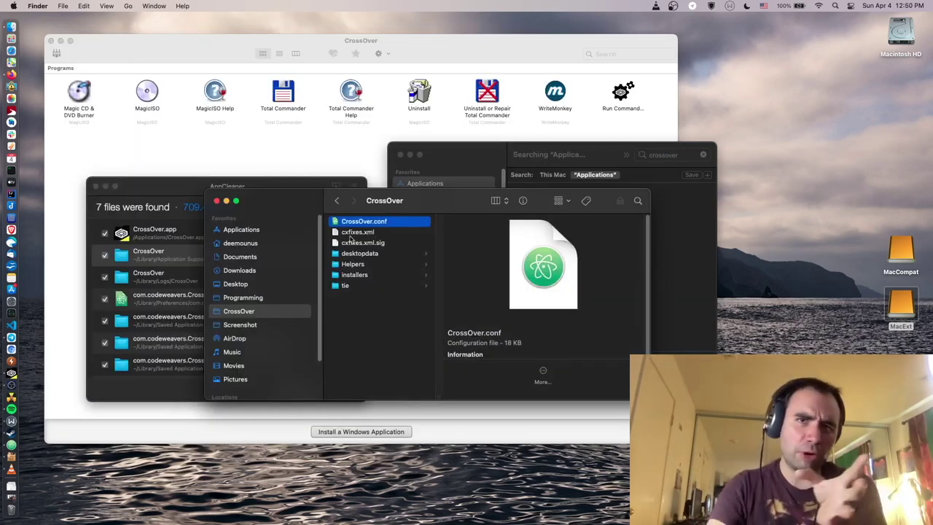
click(223, 202)
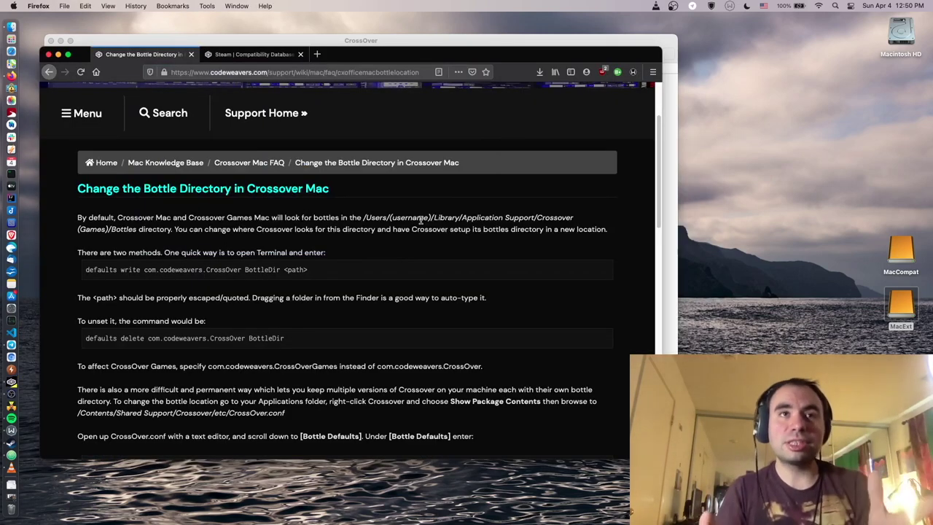
- Read the CodeWeavers article on changing the bottle directory in Firefox, covering the Terminal command and the CX_BOTTLE_PATH examples
scroll(387, 231, up, 3)
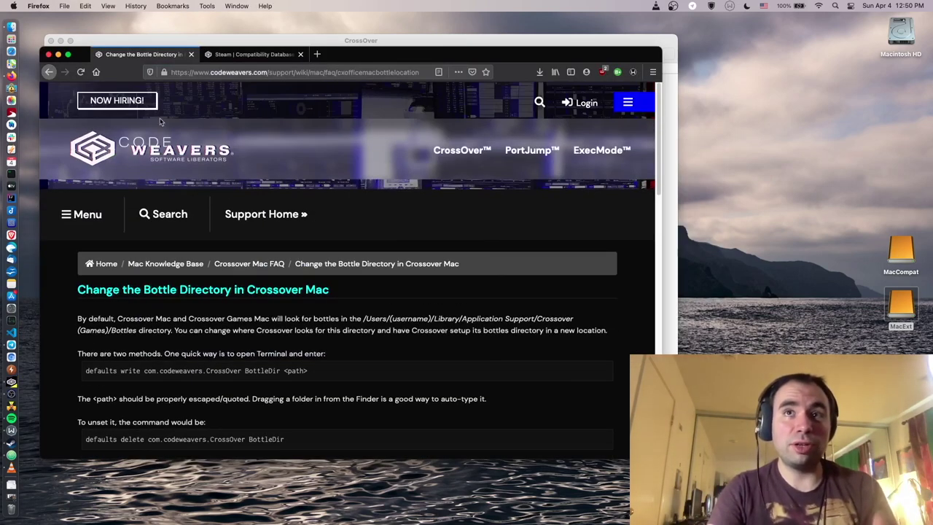
scroll(290, 301, down, 2)
scroll(290, 300, down, 1)
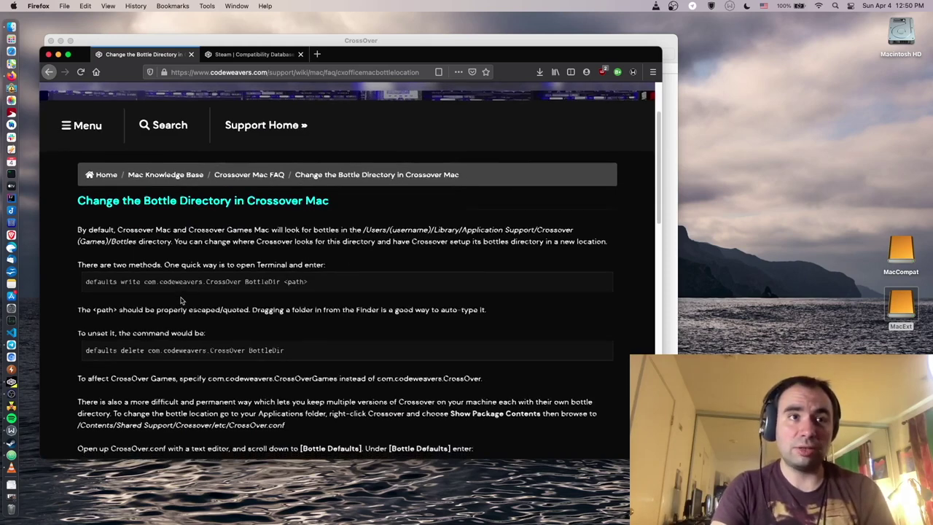
scroll(188, 277, down, 1)
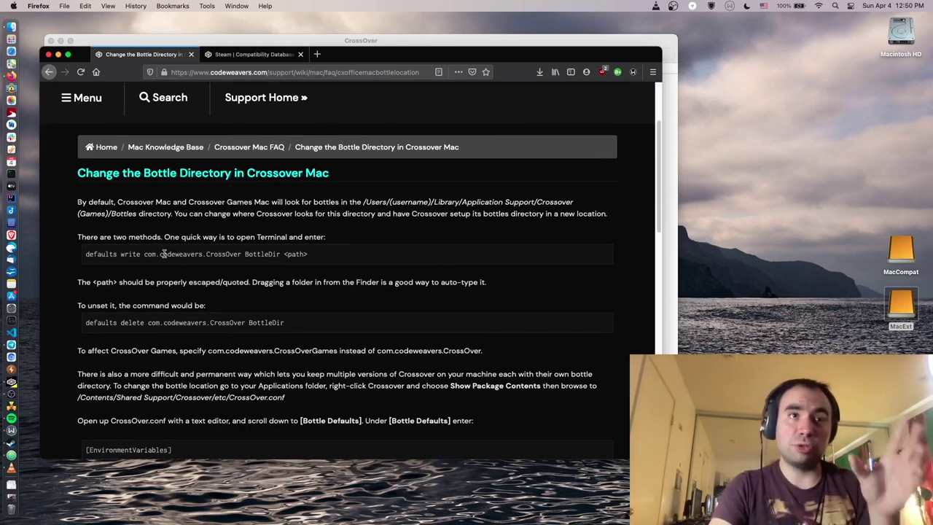
scroll(197, 263, down, 2)
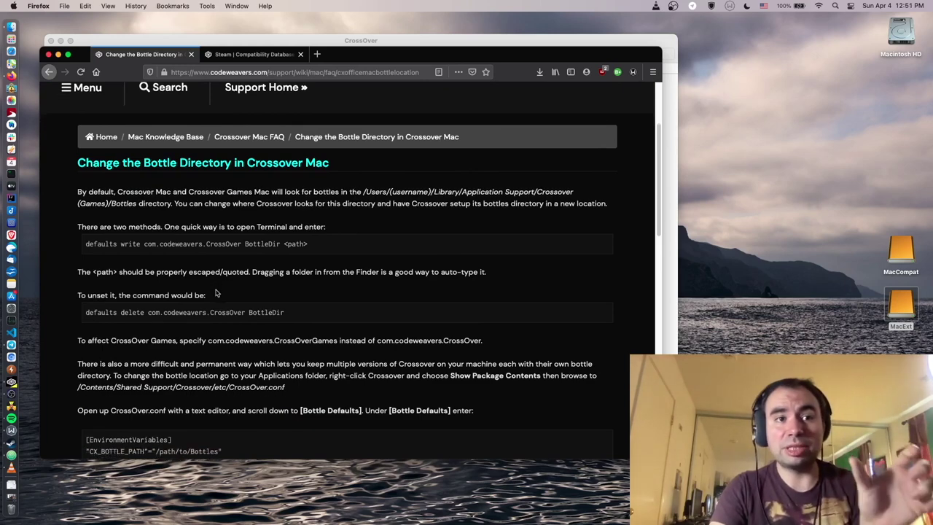
mouse_move(220, 399)
mouse_down()
mouse_move(142, 386)
mouse_move(238, 400)
mouse_up()
scroll(187, 394, down, 4)
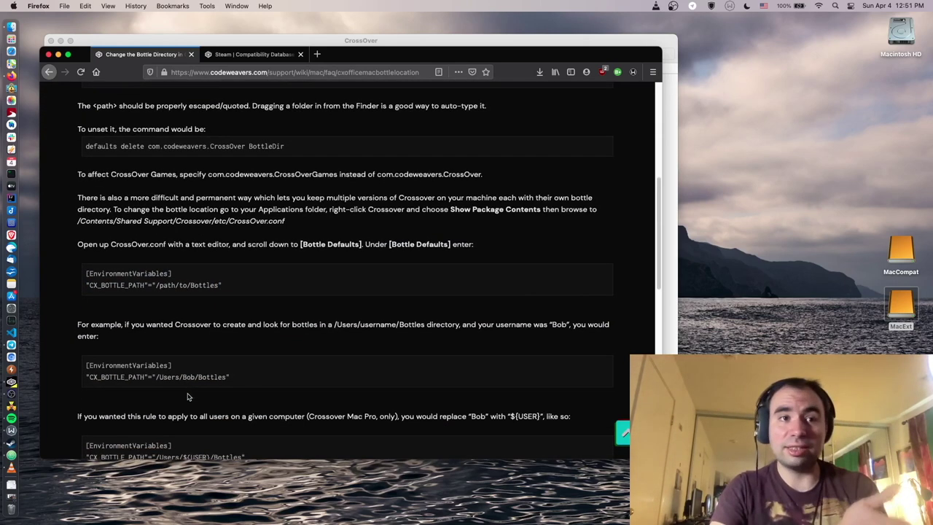
scroll(187, 394, down, 1)
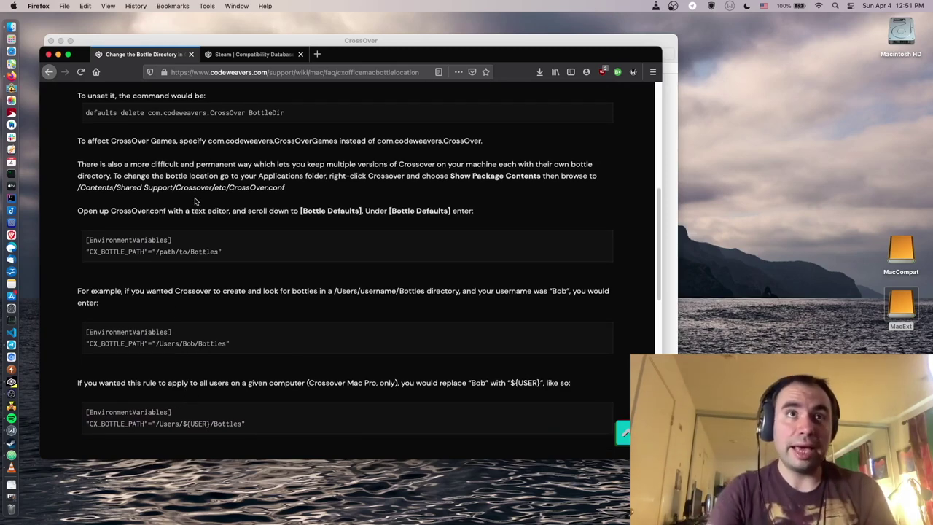
- Switch to the CodeWeavers compatibility page for Steam and look over its overview
click(245, 57)
scroll(312, 222, down, 3)
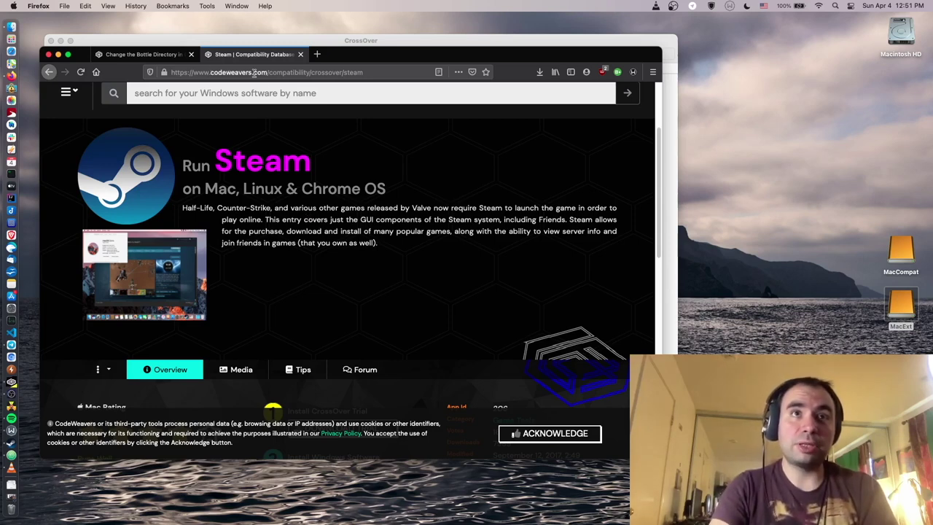
scroll(357, 182, down, 1)
scroll(311, 149, up, 5)
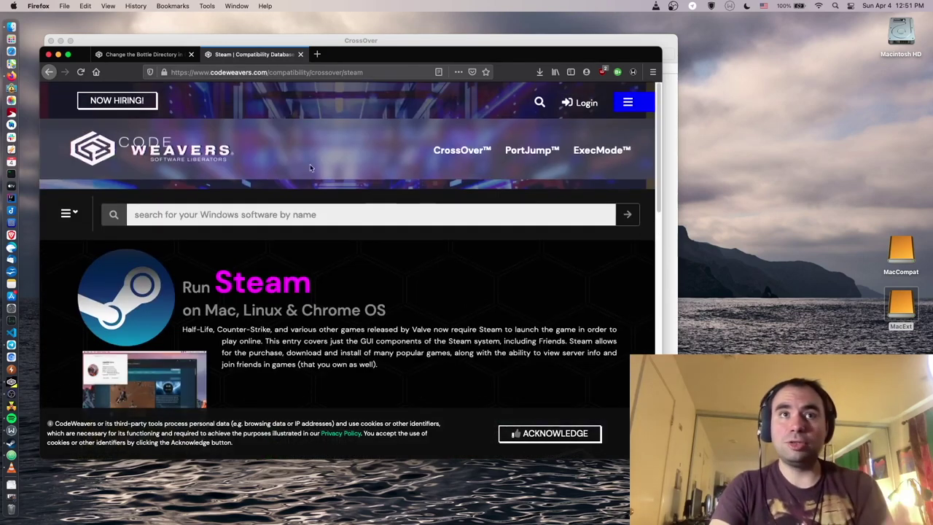
- Search the compatibility database for magiciso, open the MagicISO entry and review its Mac rating and description
click(309, 213)
text(magiciso)
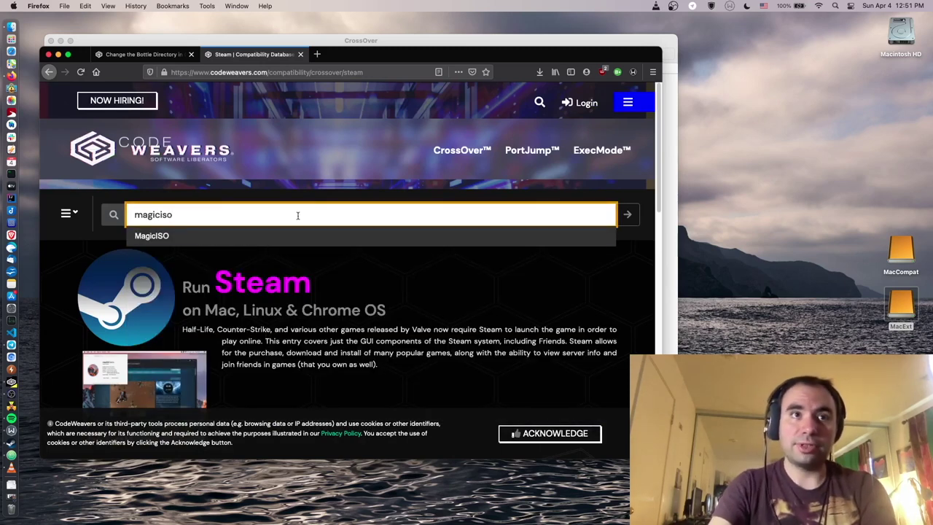
click(267, 240)
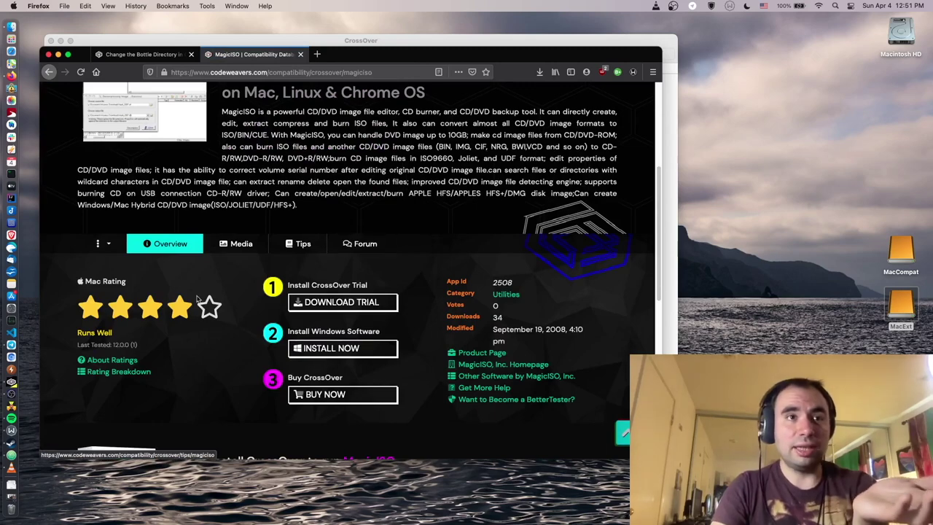
scroll(313, 292, down, 5)
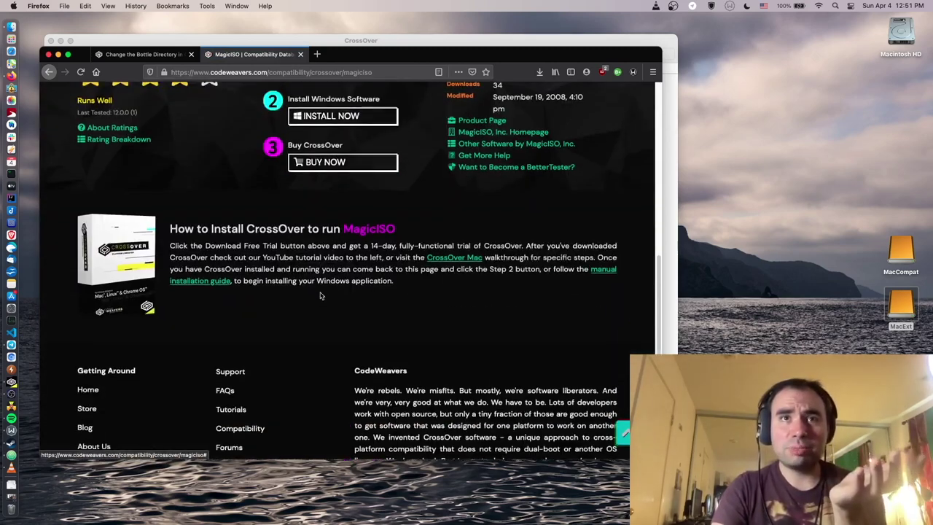
scroll(317, 290, up, 4)
scroll(317, 290, up, 3)
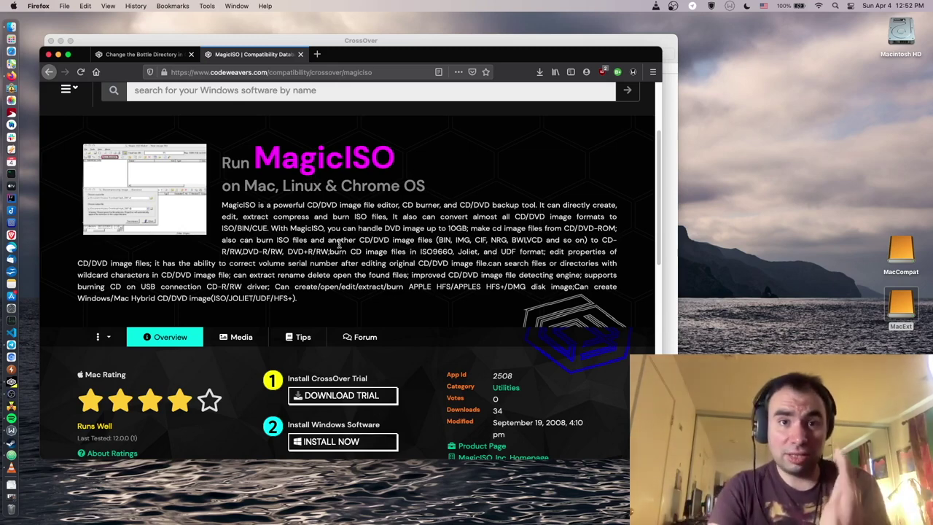
scroll(320, 217, down, 1)
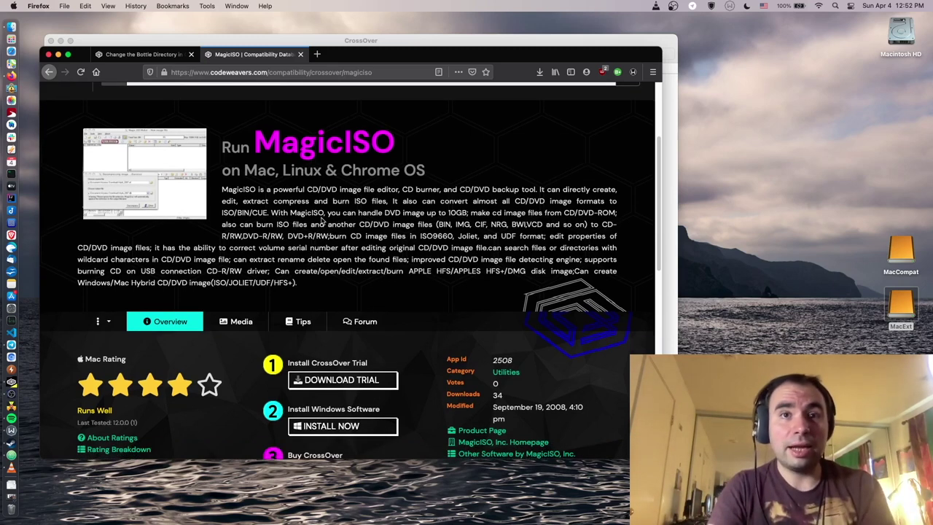
scroll(320, 218, down, 1)
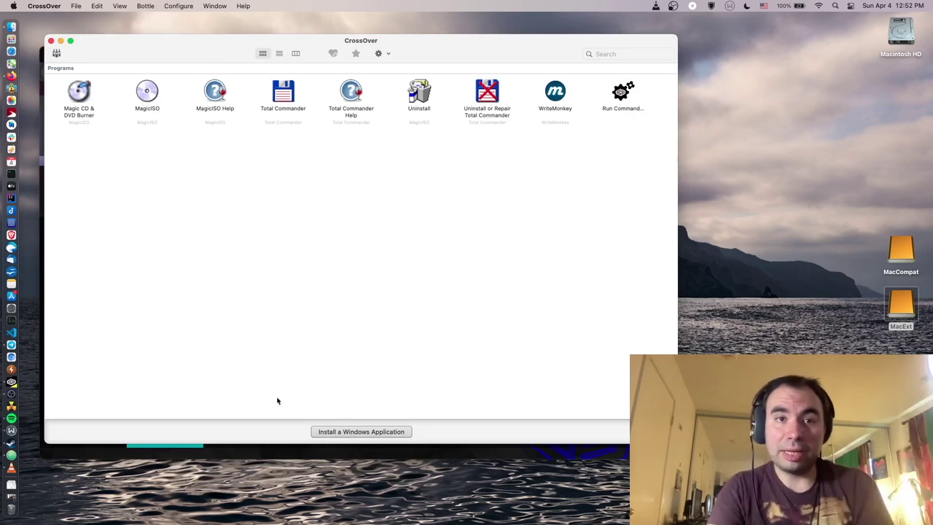
- Start installing a Windows application in CrossOver and expand Networking & Communication, Multimedia and Games in the full application list
click(336, 432)
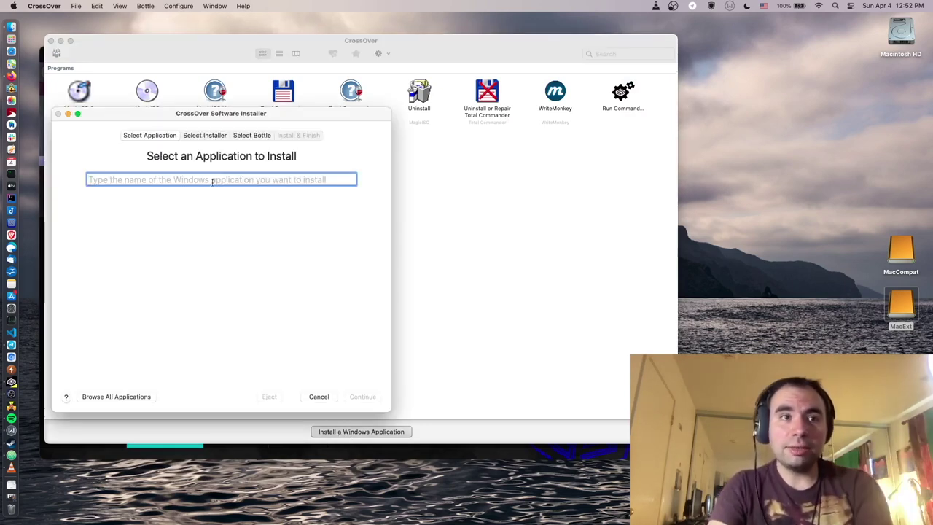
click(136, 398)
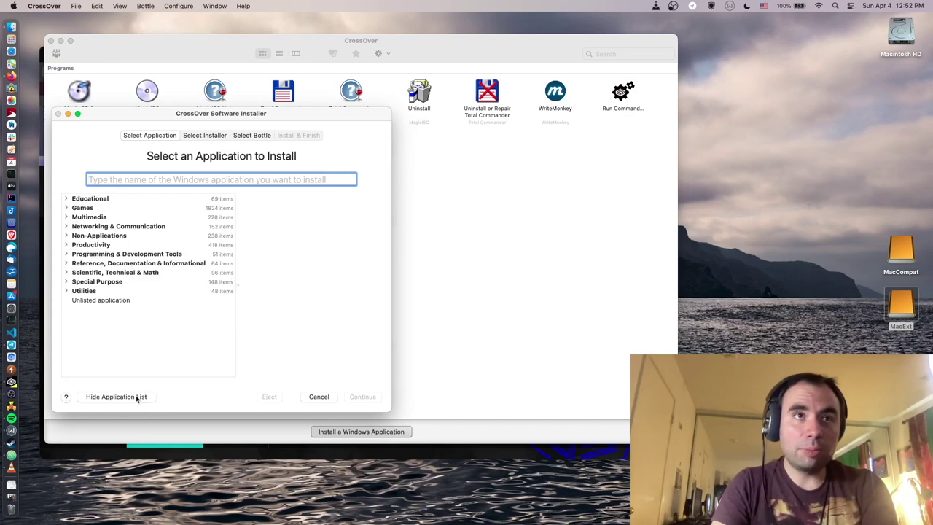
click(66, 226)
click(66, 216)
click(67, 207)
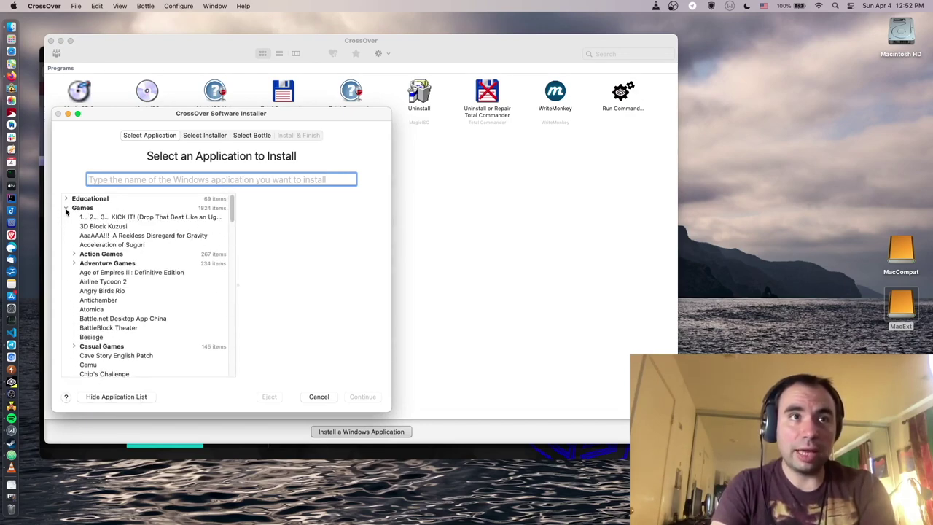
- Expand the Productivity category and its Office Suites group, and show the details of LibreOffice 5.x
scroll(156, 277, down, 20)
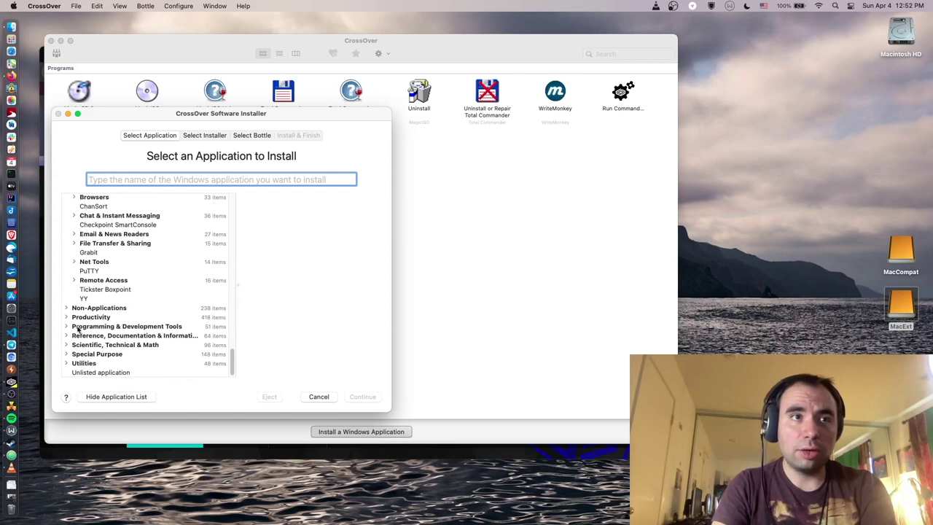
click(66, 317)
scroll(90, 306, down, 10)
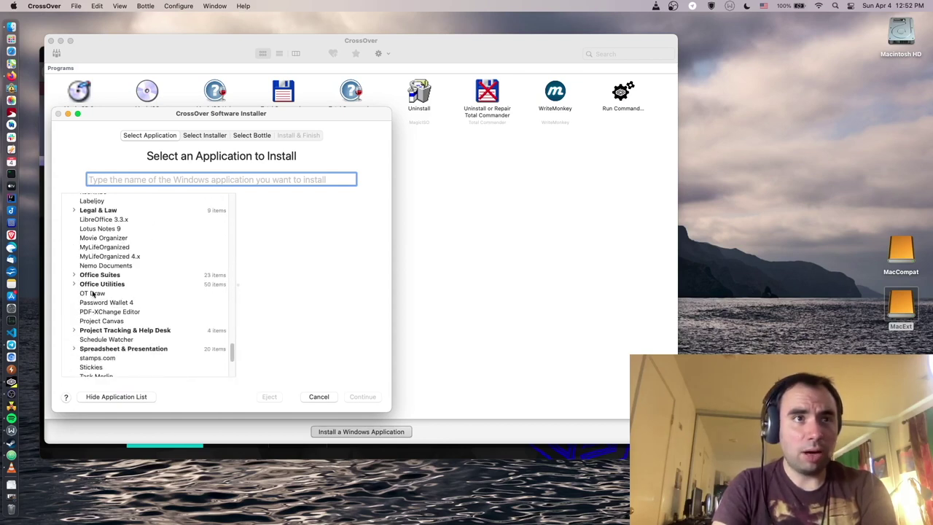
click(73, 275)
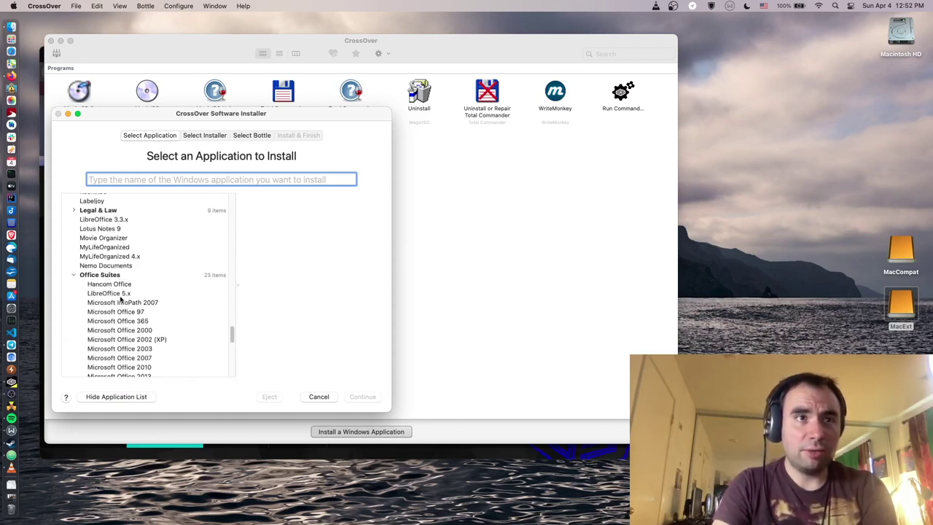
click(120, 293)
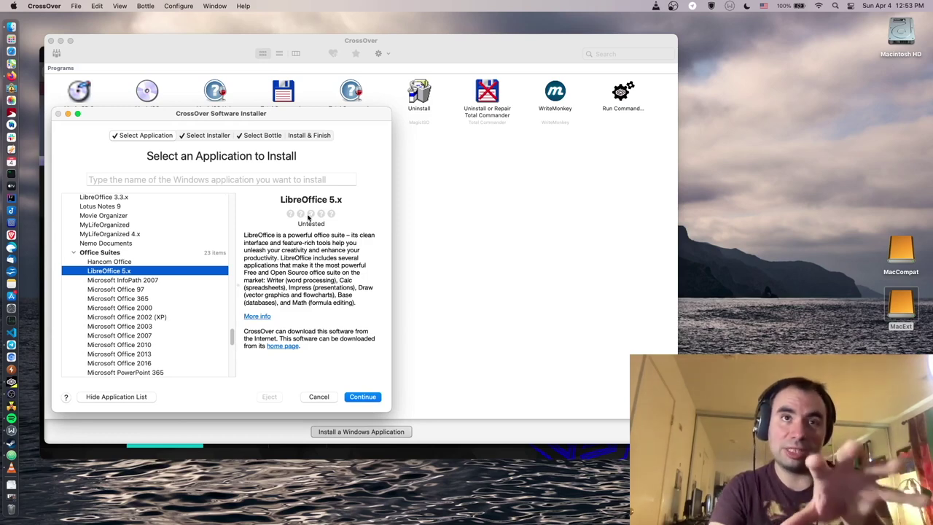
- Expand the Utilities category and show the rating and description of MagicISO
scroll(164, 312, down, 6)
scroll(154, 302, down, 5)
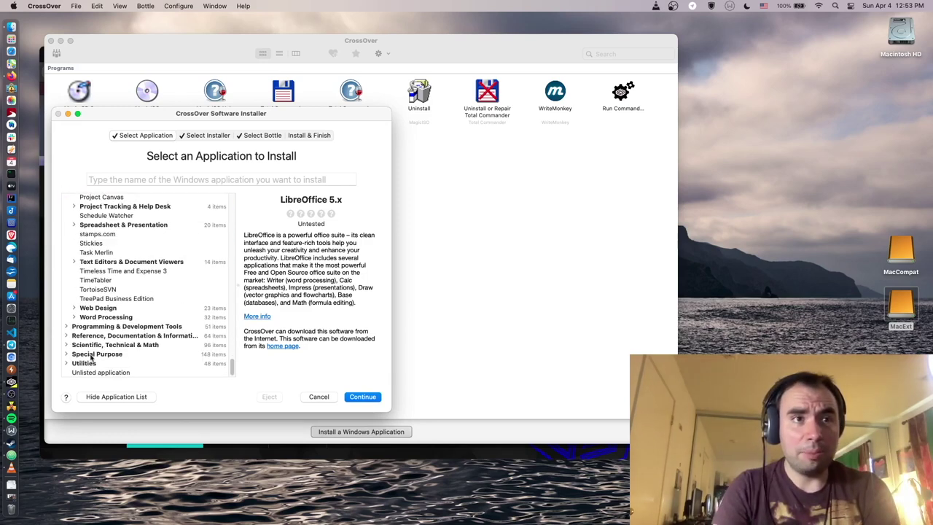
click(65, 363)
scroll(102, 339, down, 6)
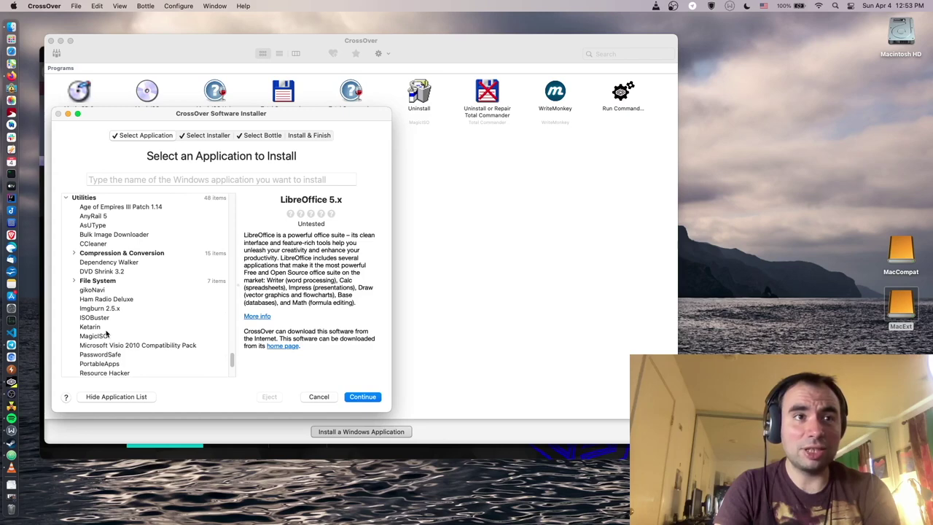
click(106, 336)
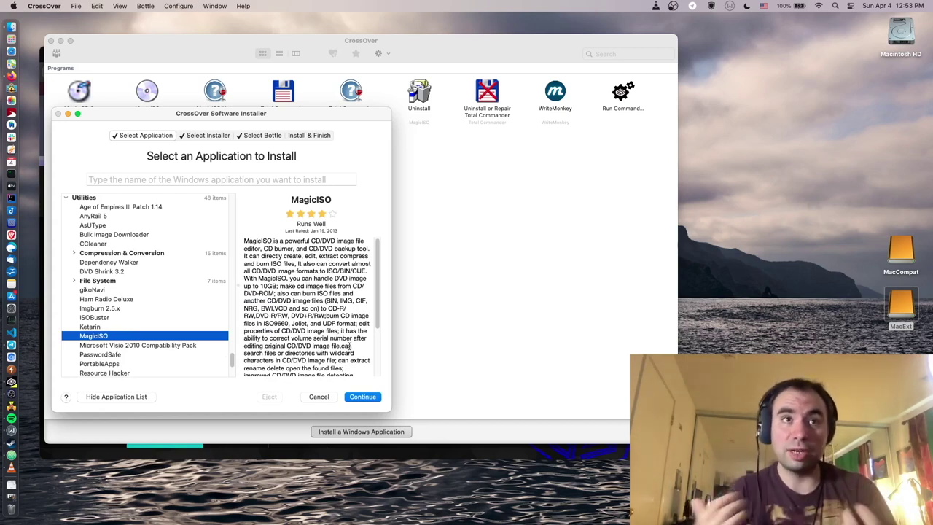
- Search the installer for steam, select Steam under Game Tools, and start installing it into a new Windows 7 64-bit bottle named Steam
click(244, 180)
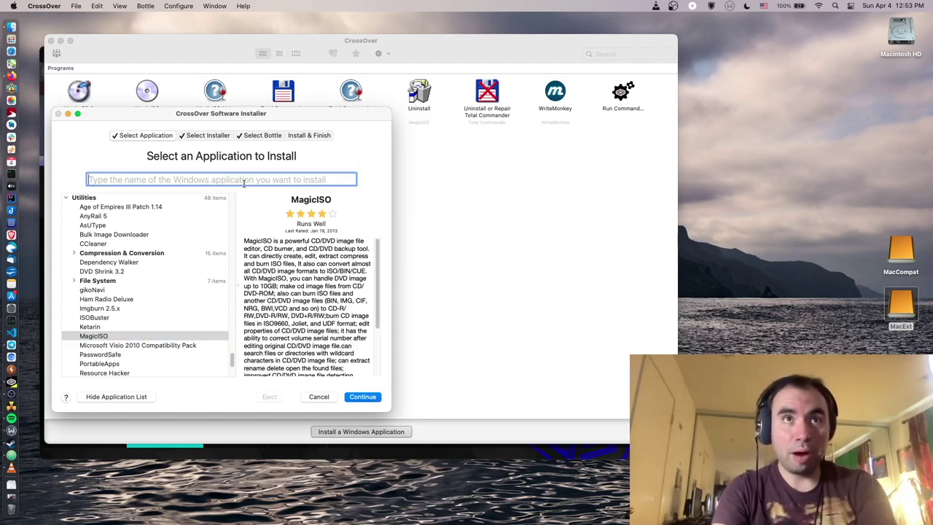
text(steam)
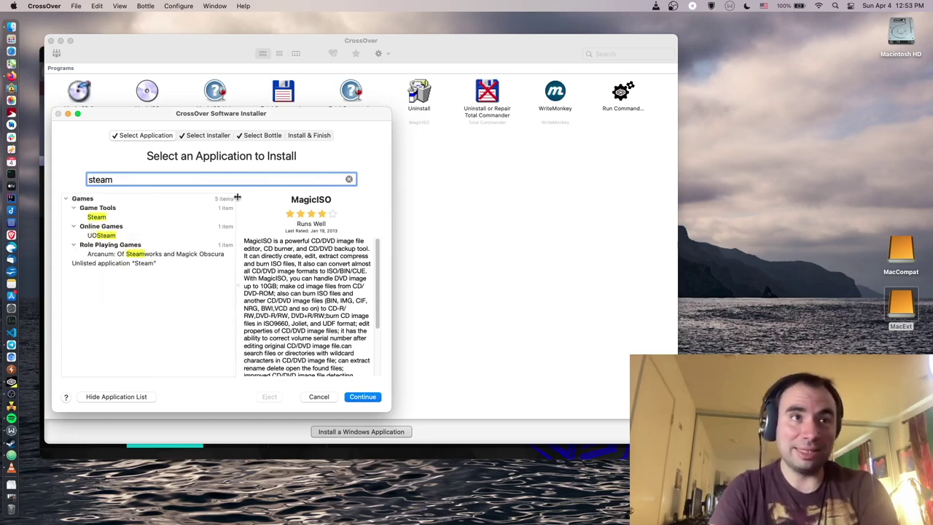
click(100, 217)
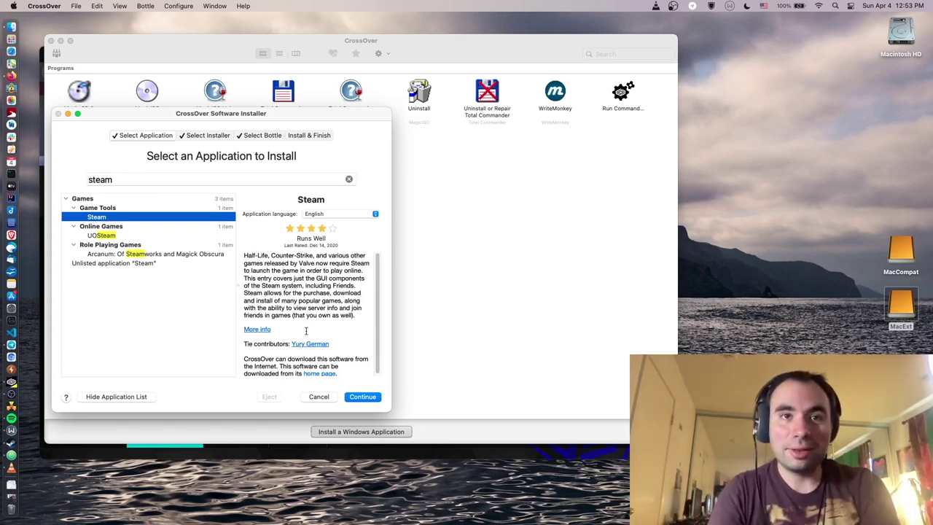
scroll(307, 306, down, 1)
click(363, 396)
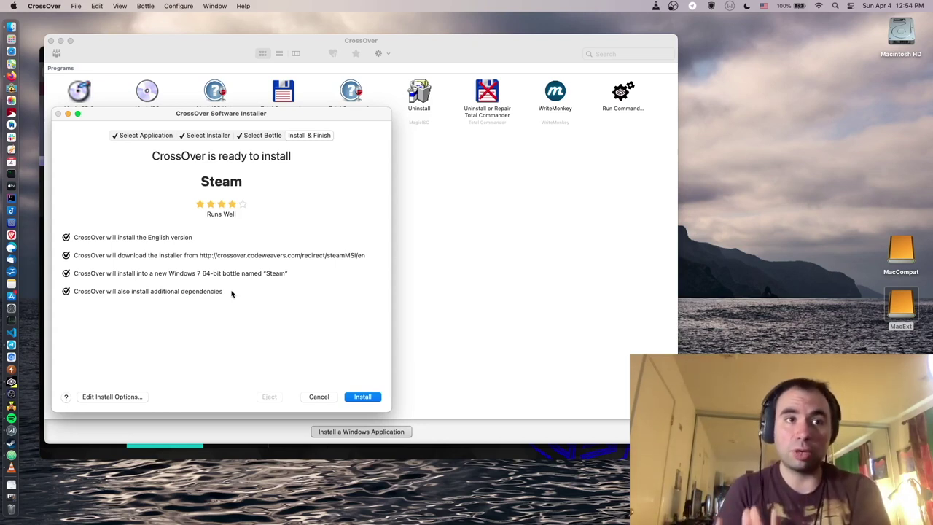
click(363, 397)
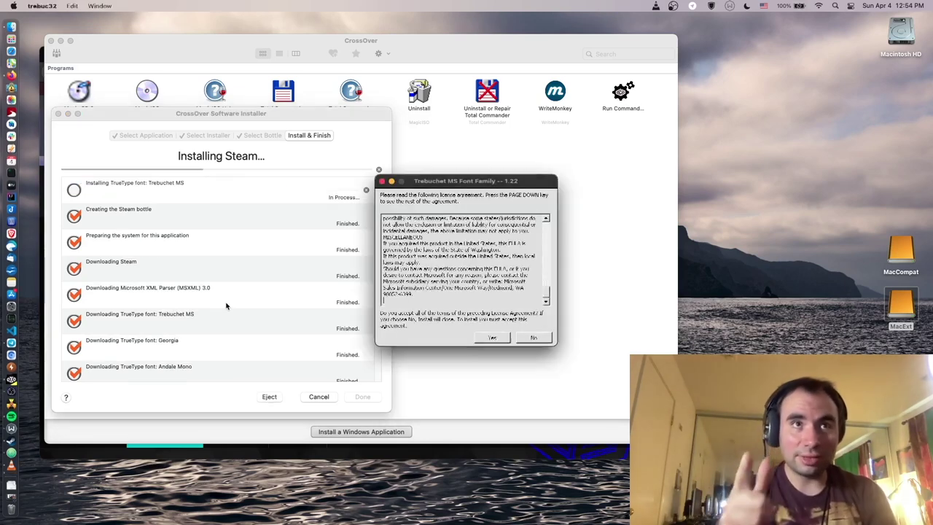
- Accept the Trebuchet MS font licence and complete the Microsoft XML Parser setup, accepting its licence and filling in the user name
drag(457, 177, 351, 177)
click(386, 339)
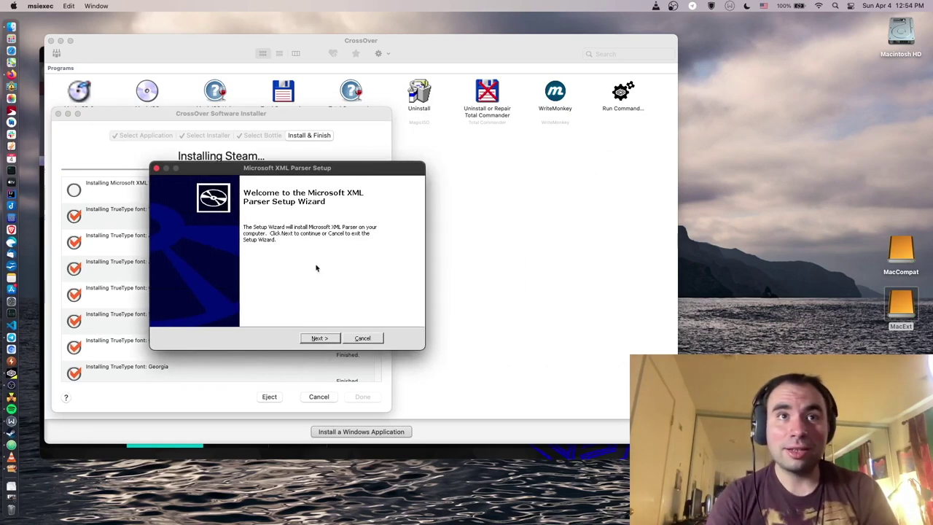
click(327, 338)
click(227, 303)
click(314, 338)
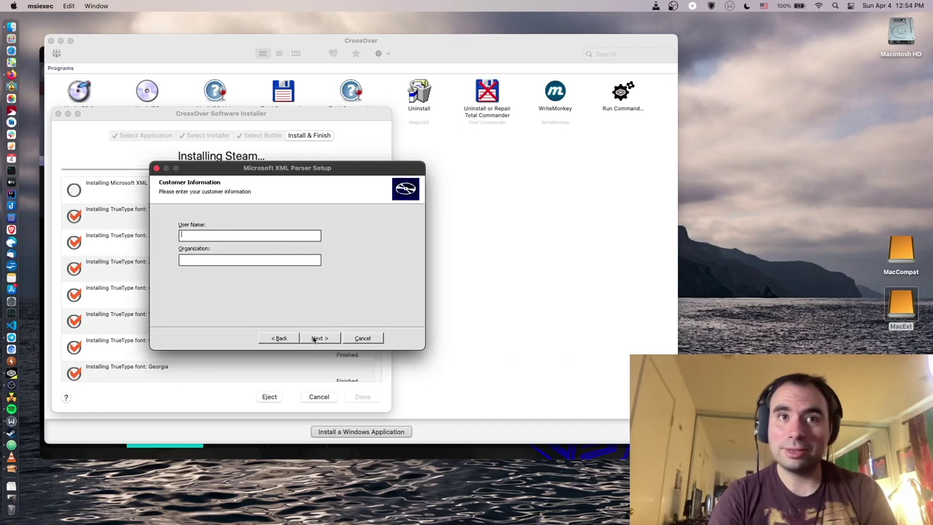
text(NomadicDmitry)
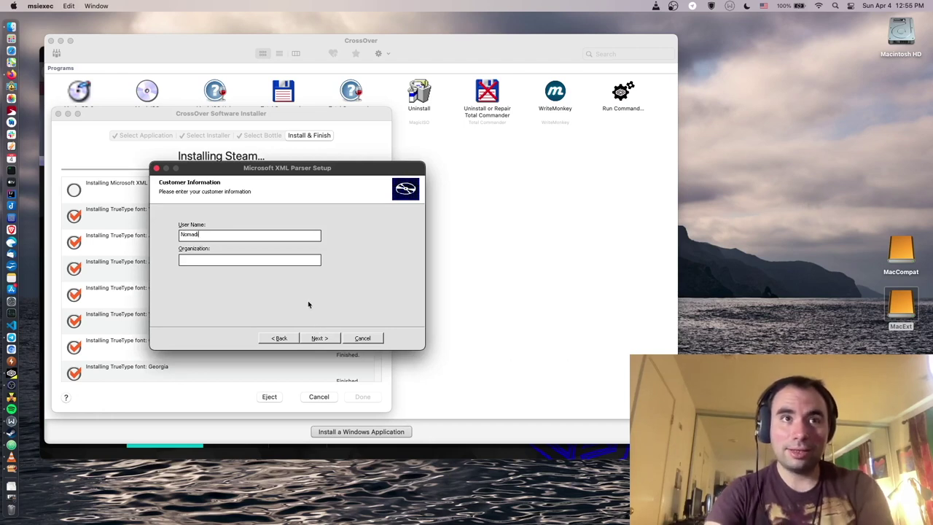
click(315, 338)
click(315, 339)
click(358, 338)
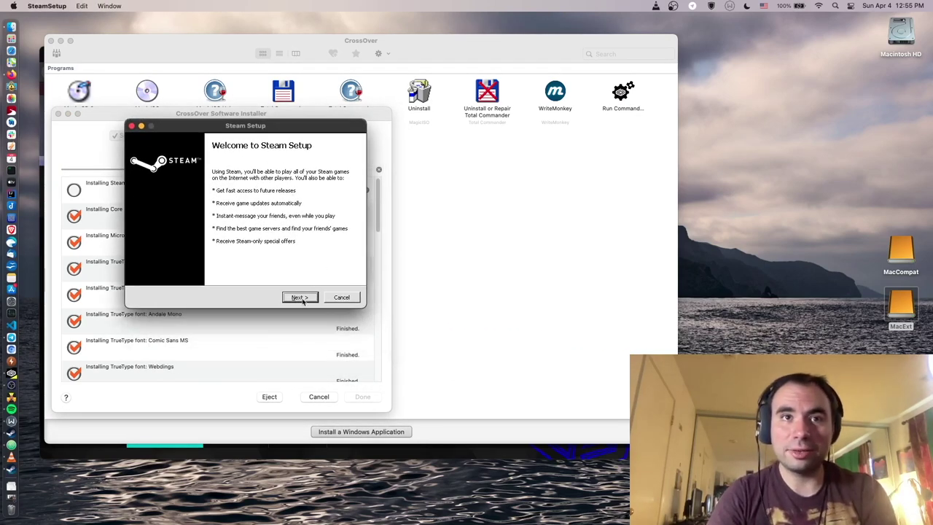
- Complete the Steam setup with C:\Program Files (x86)\Steam as the destination folder, and launch Steam from the CrossOver programs
click(299, 297)
click(295, 297)
click(228, 240)
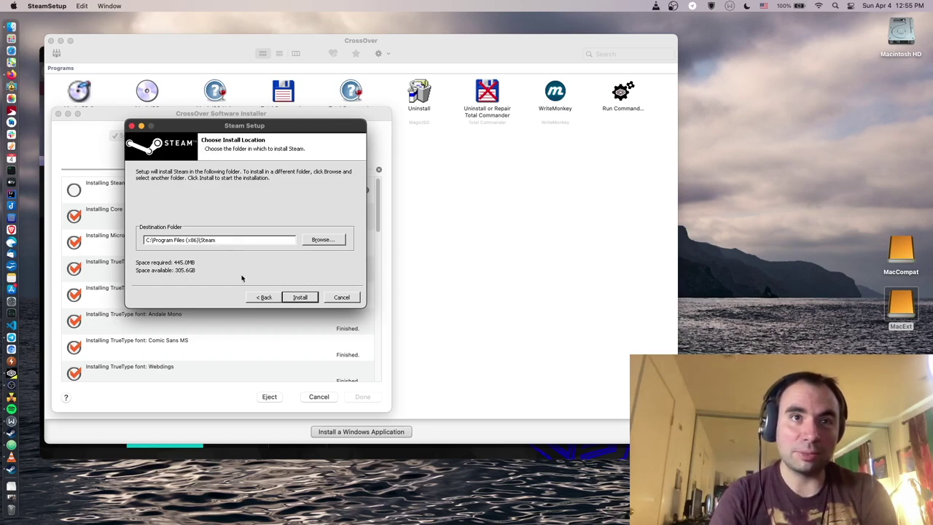
click(307, 297)
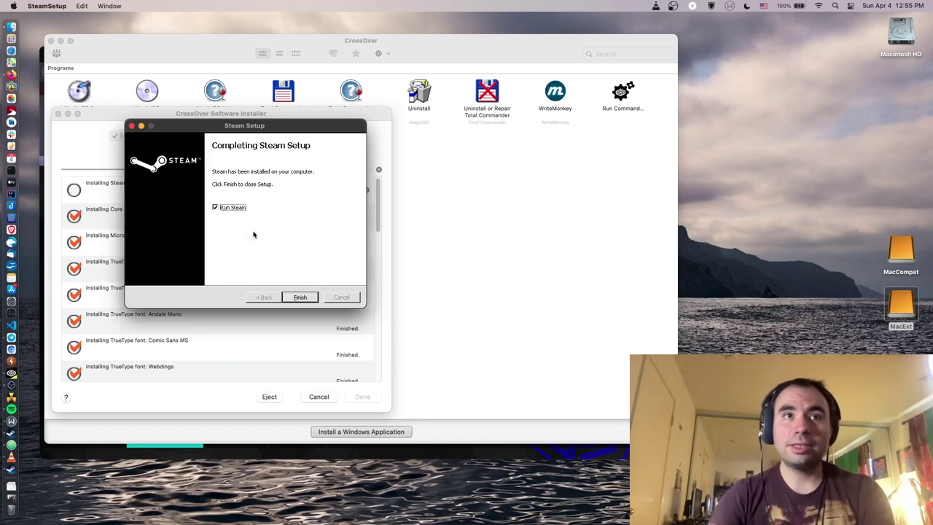
click(299, 297)
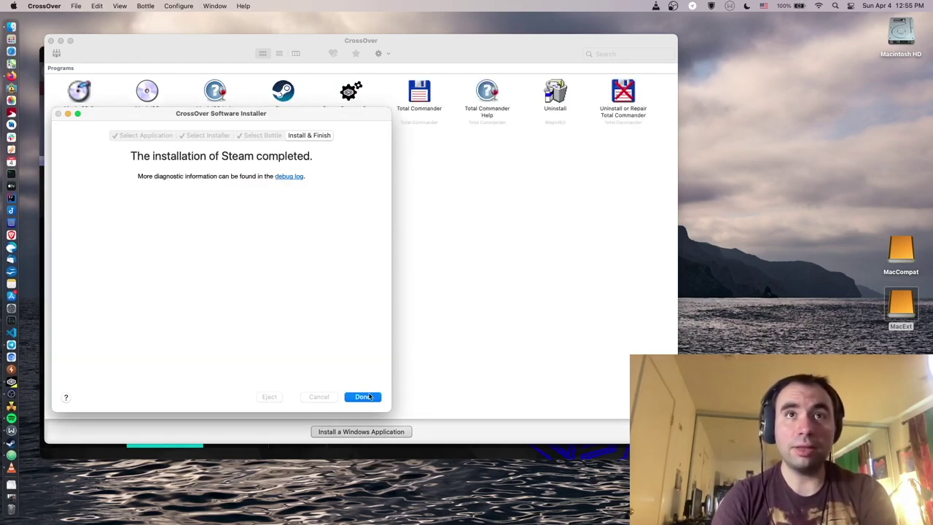
click(363, 396)
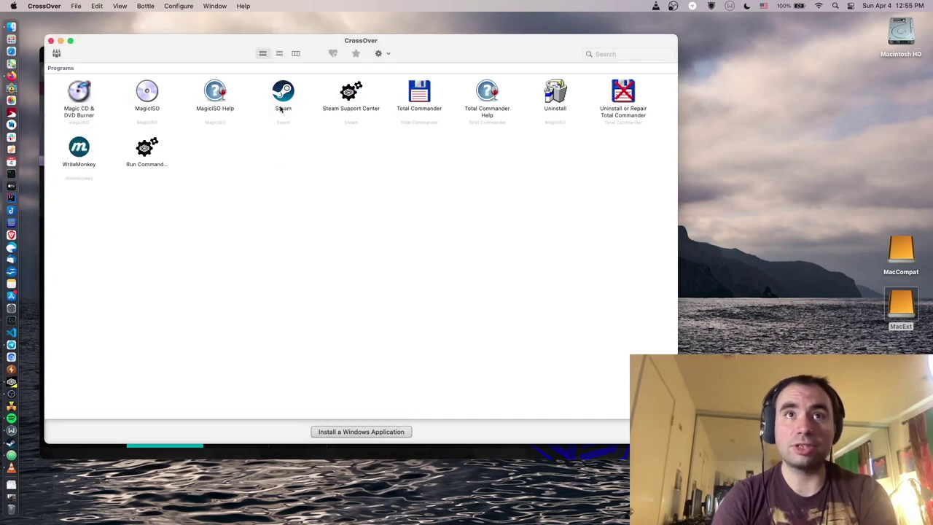
double_click(283, 89)
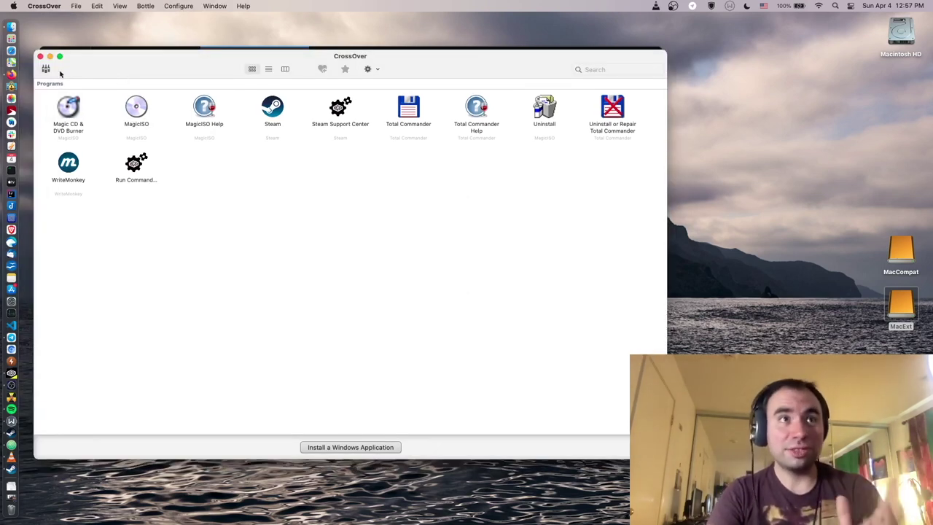
- Show the list of bottles in CrossOver and switch the programs of all bottles to list view
click(45, 69)
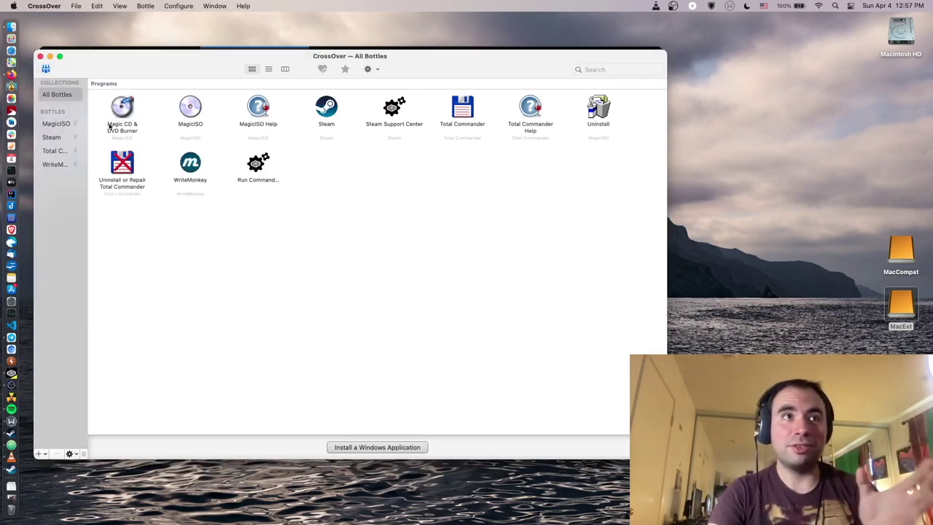
click(269, 69)
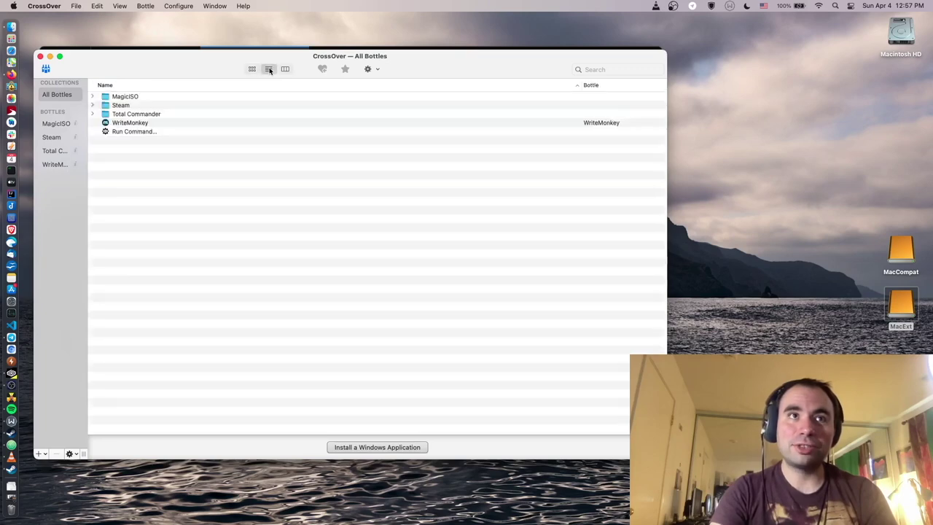
click(252, 69)
click(268, 70)
click(252, 69)
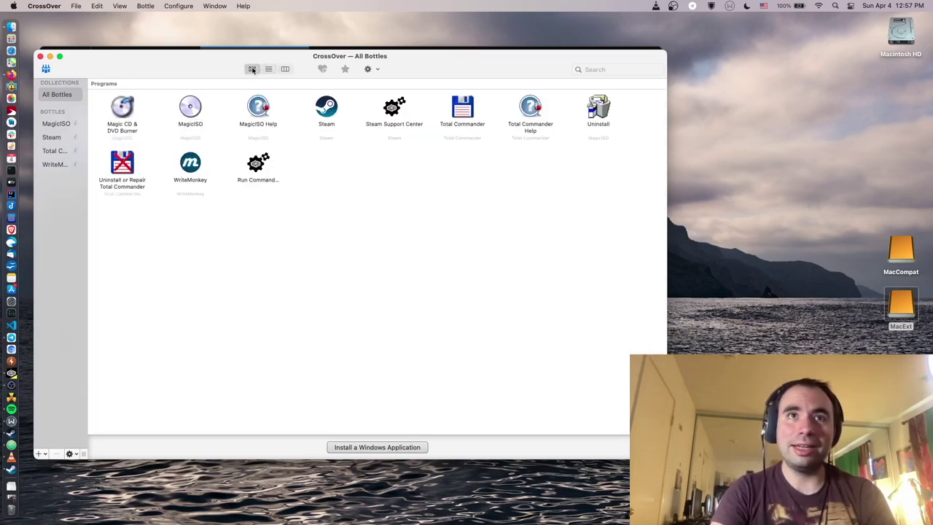
click(268, 68)
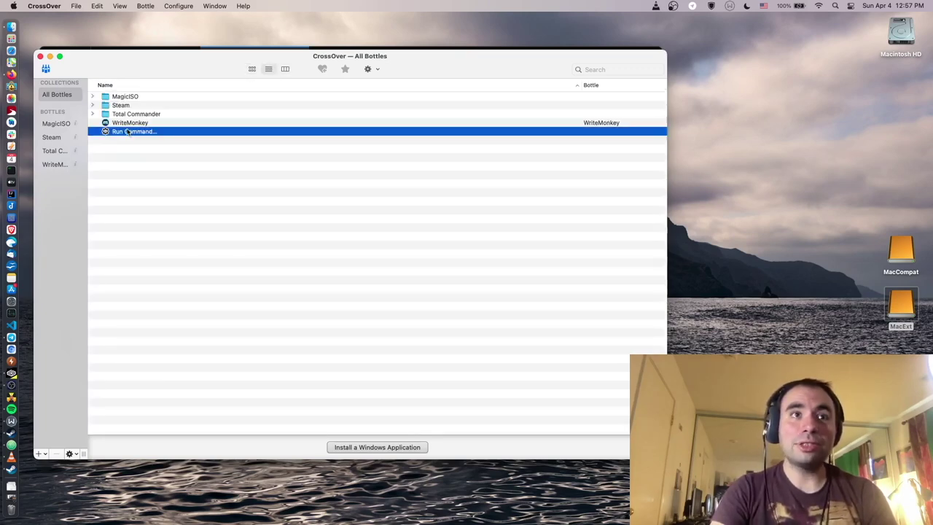
- Use Run Command to run notepad in the MagicISO bottle
double_click(133, 132)
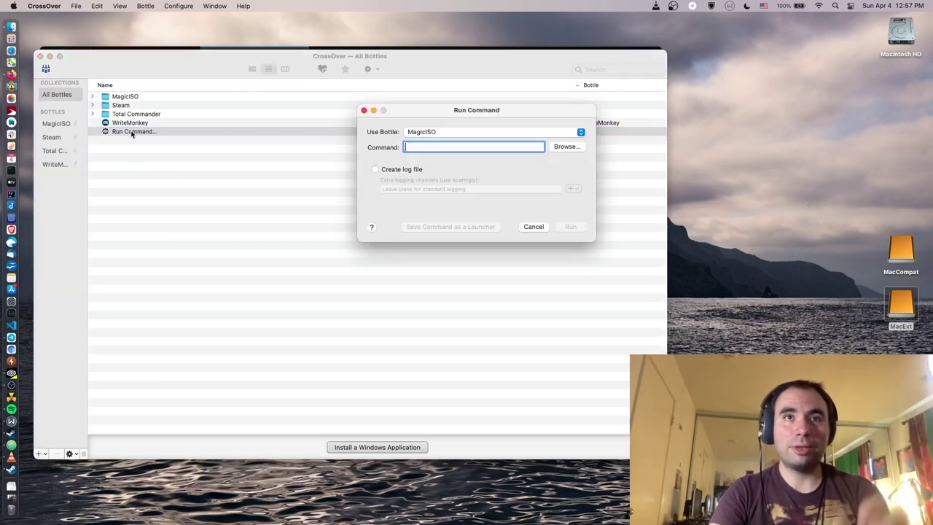
drag(493, 111, 301, 187)
click(285, 207)
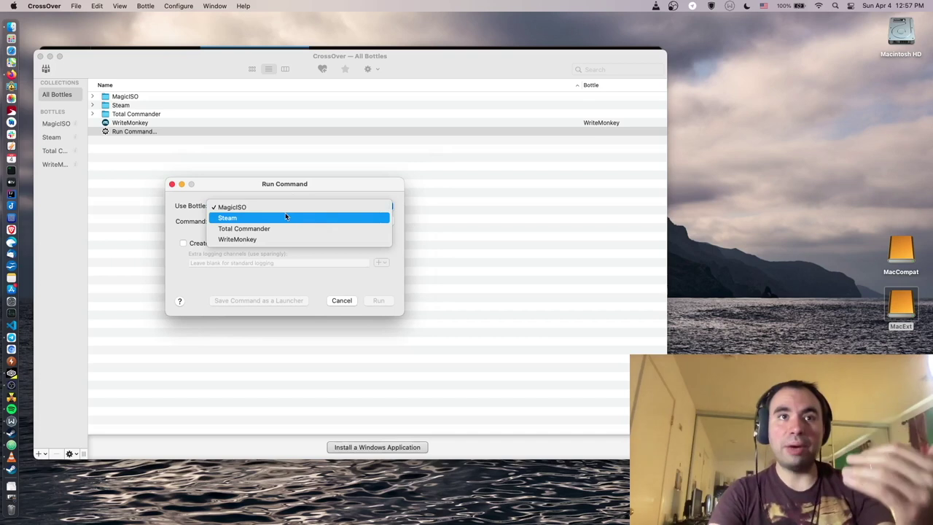
click(281, 208)
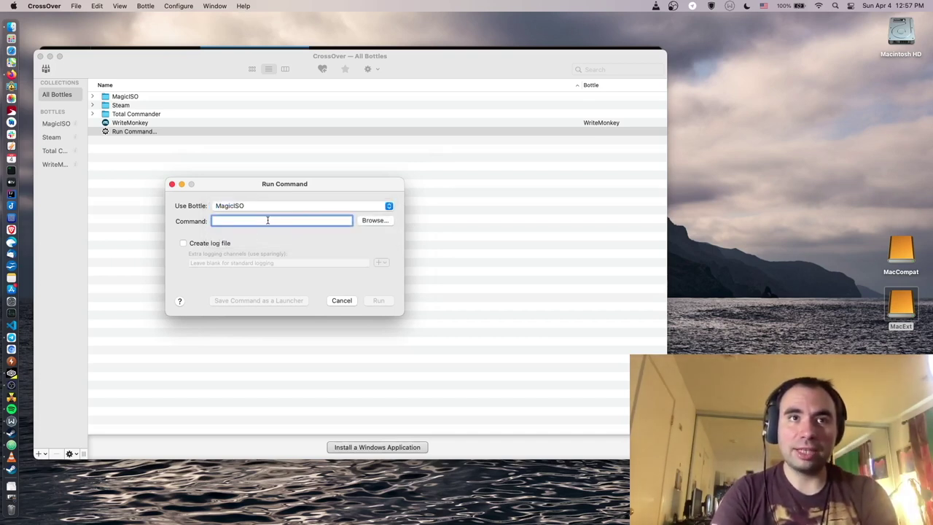
text(notepa)
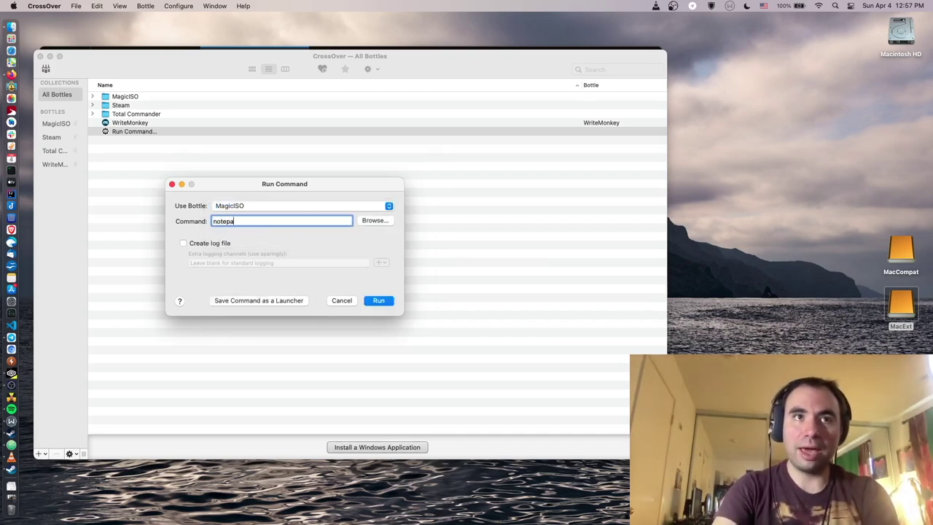
text(d)
key(Return)
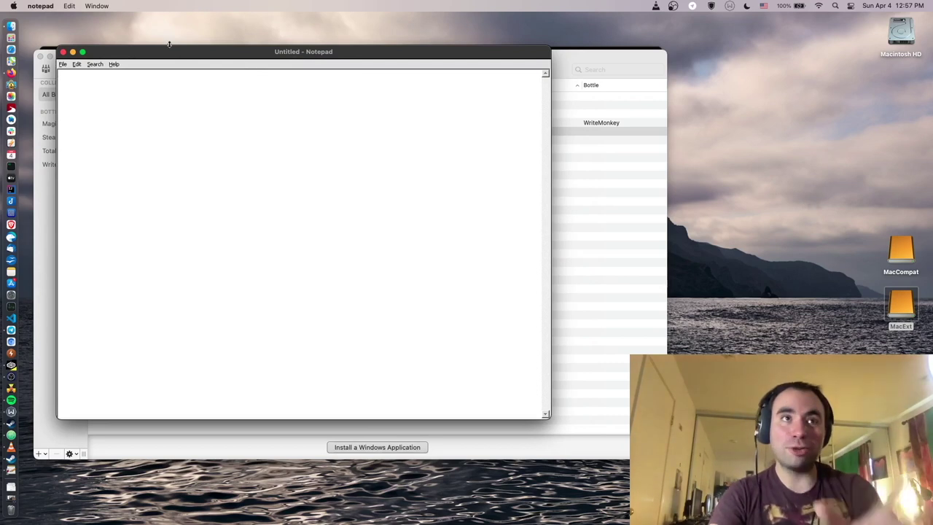
- View the About Notepad information and exit Notepad
click(115, 64)
click(122, 85)
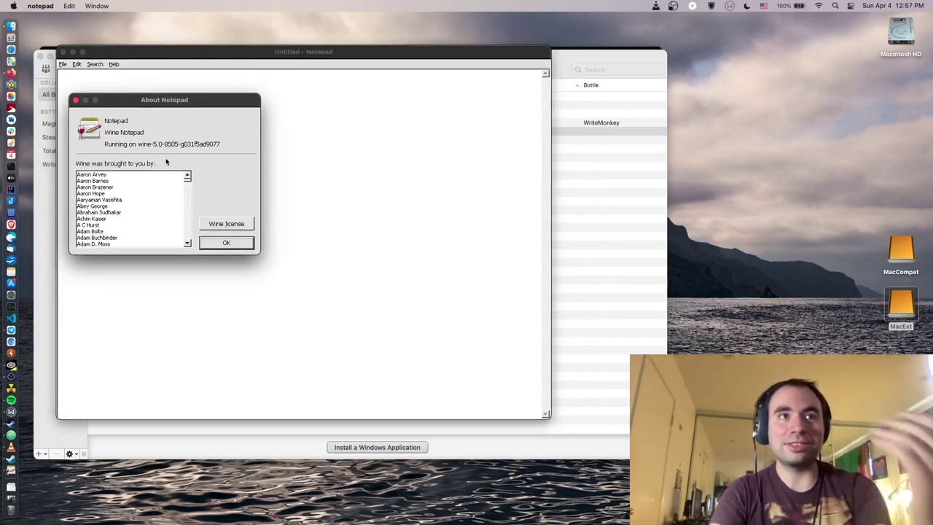
click(230, 247)
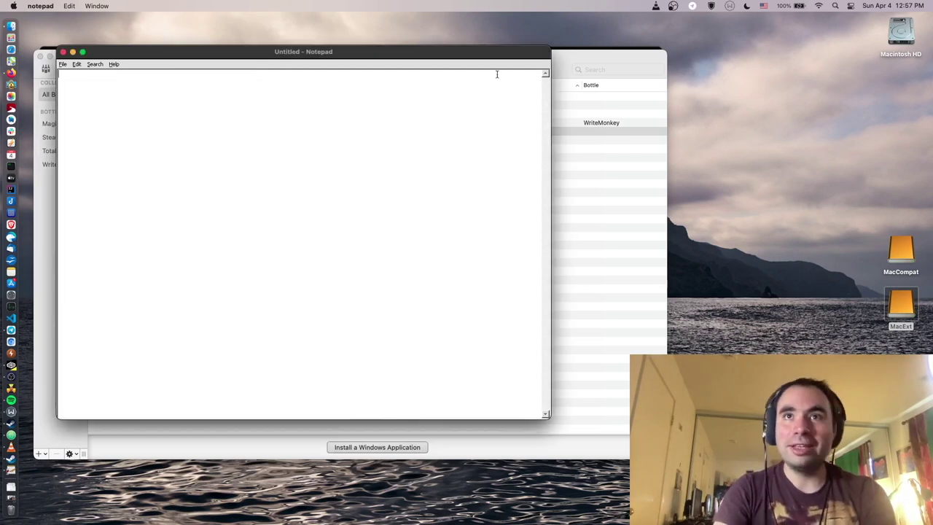
click(63, 65)
click(83, 140)
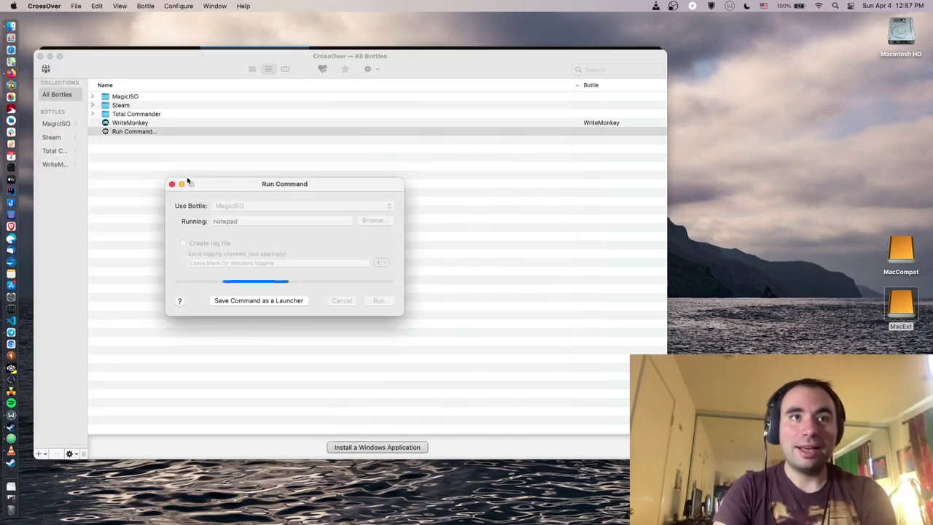
- Switch to Steam and open the login form for an existing account, placing it over the CrossOver window
drag(460, 235, 347, 226)
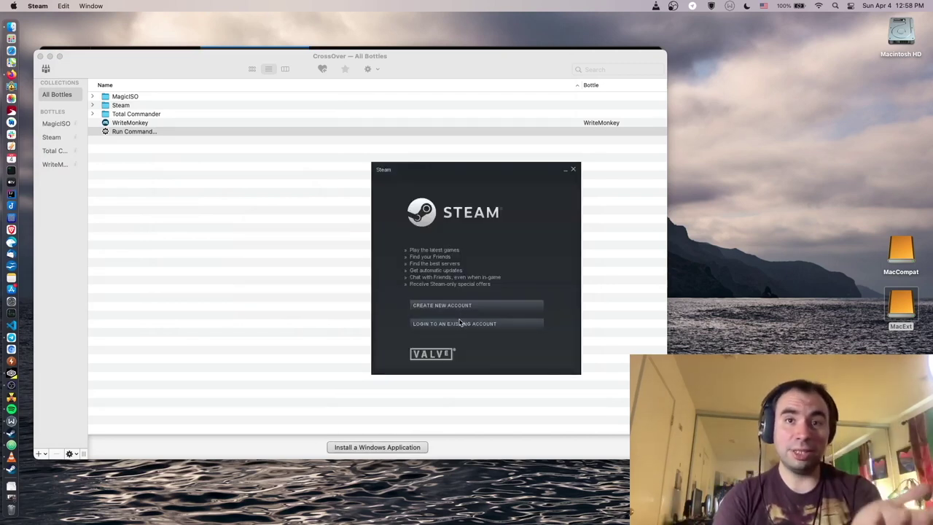
click(461, 324)
drag(478, 197, 355, 181)
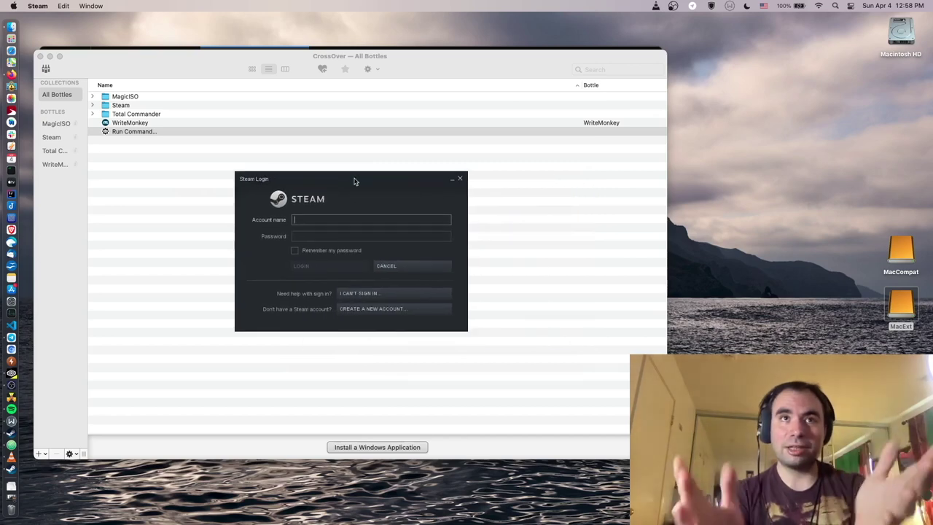